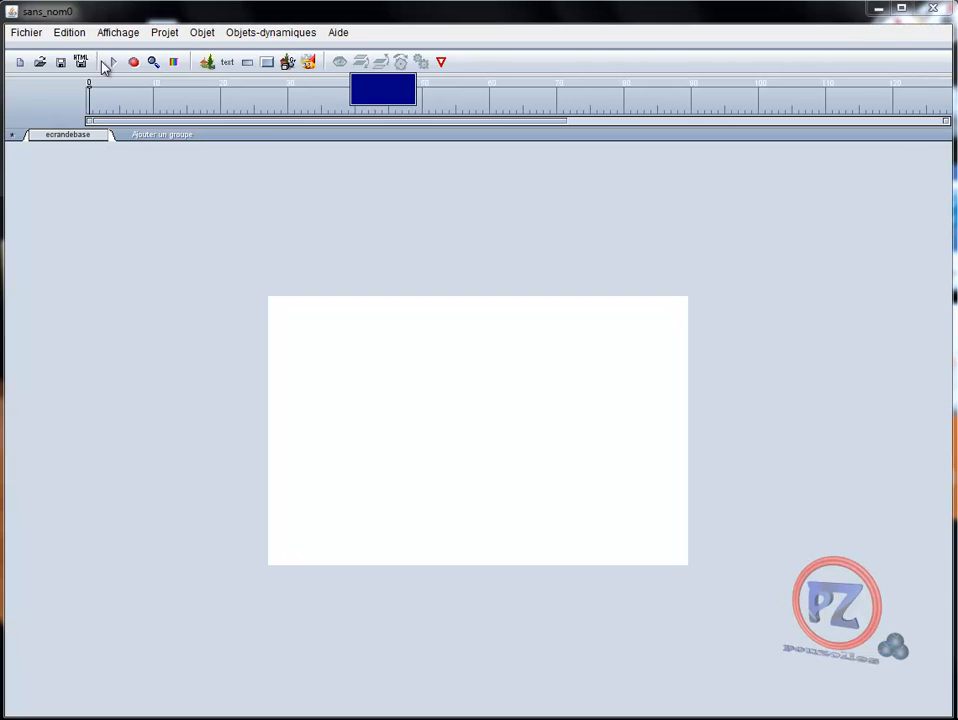
# Set the project's size to 756 wide and 486 high in the project attributes.
pyautogui.click(169, 38)
pyautogui.moveTo(118, 33)
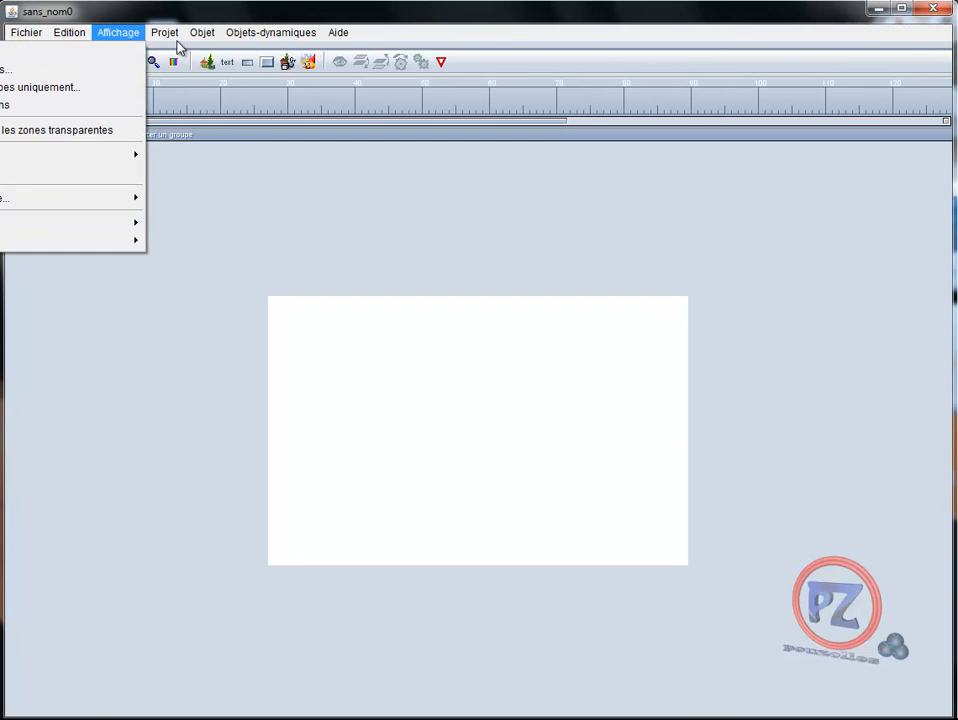
pyautogui.moveTo(175, 38)
pyautogui.click(154, 72)
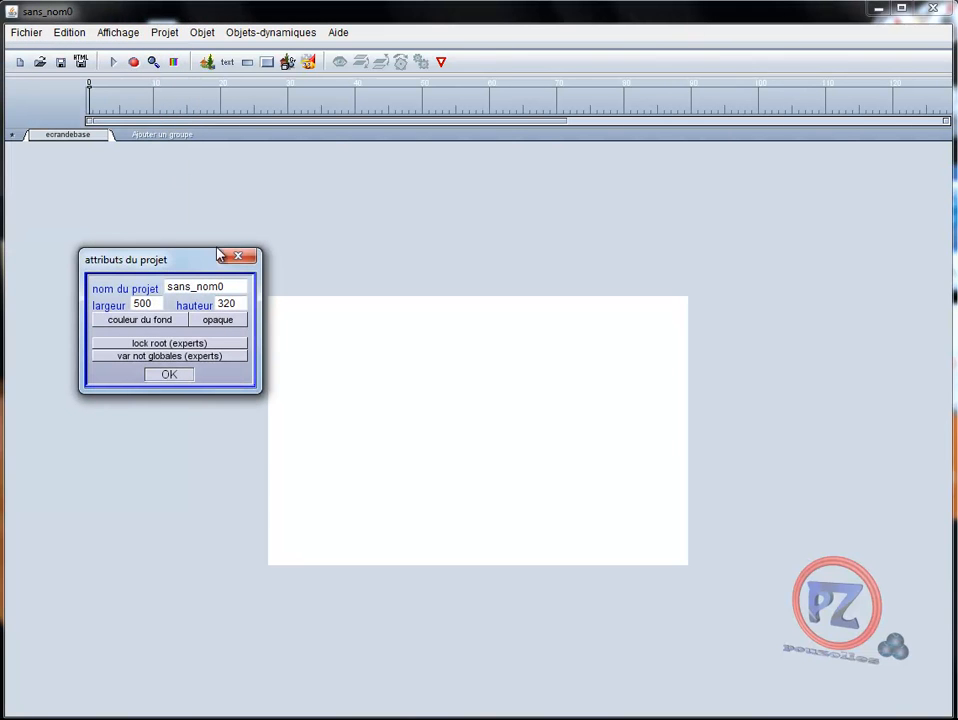
pyautogui.moveTo(150, 303); pyautogui.dragTo(112, 304)
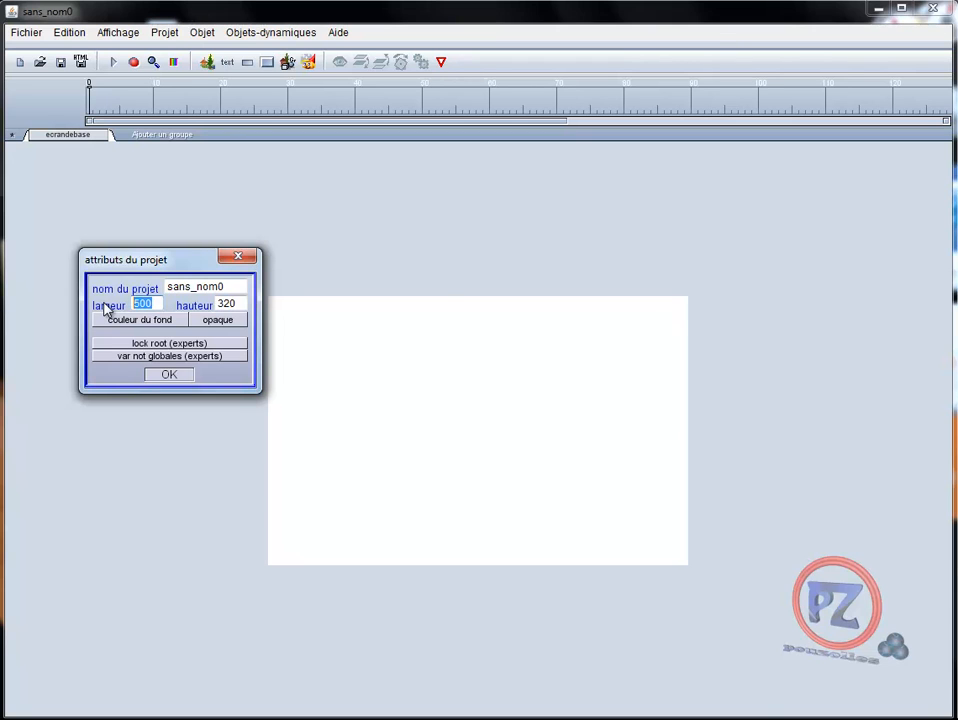
pyautogui.write('756')
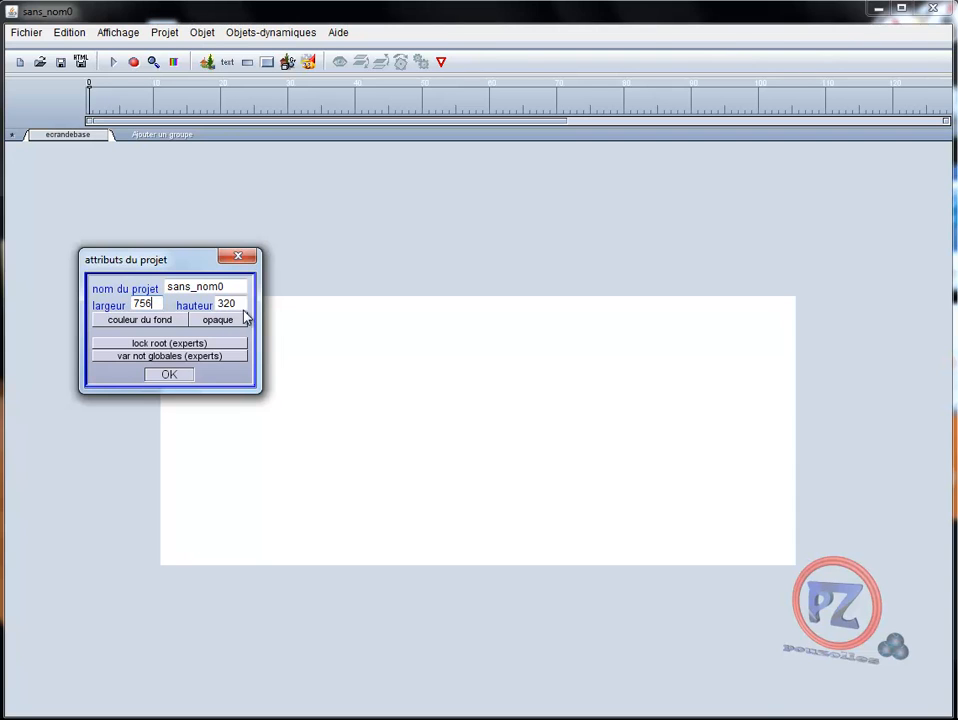
pyautogui.moveTo(240, 304); pyautogui.dragTo(208, 312)
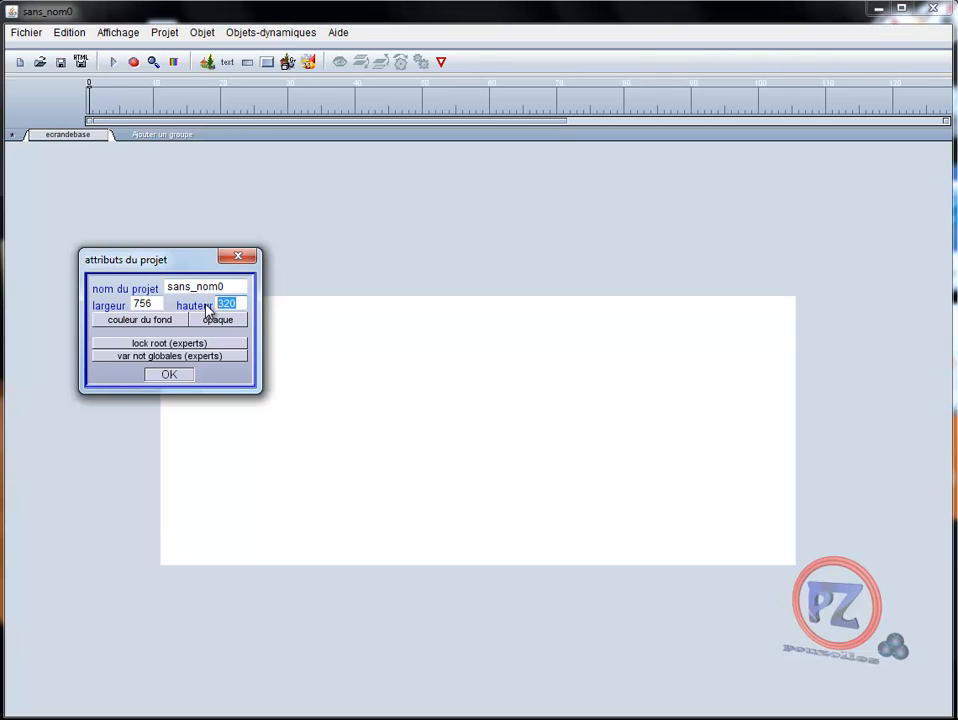
pyautogui.write('486')
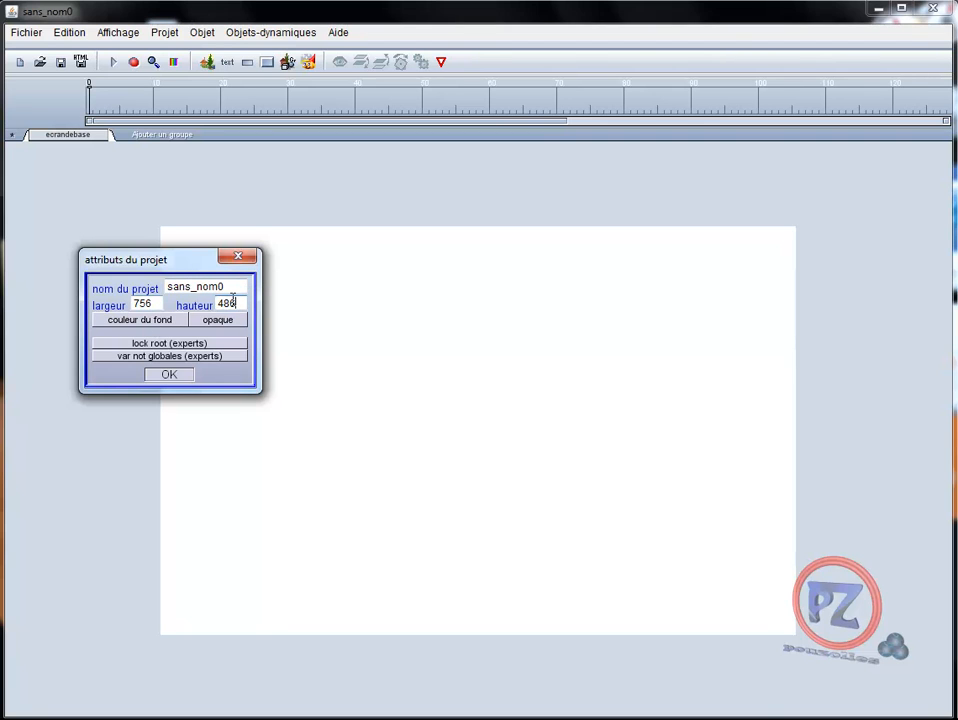
# Set the project's background colour to a grey-brown with red 110, green 99 and blue 99.
pyautogui.click(144, 321)
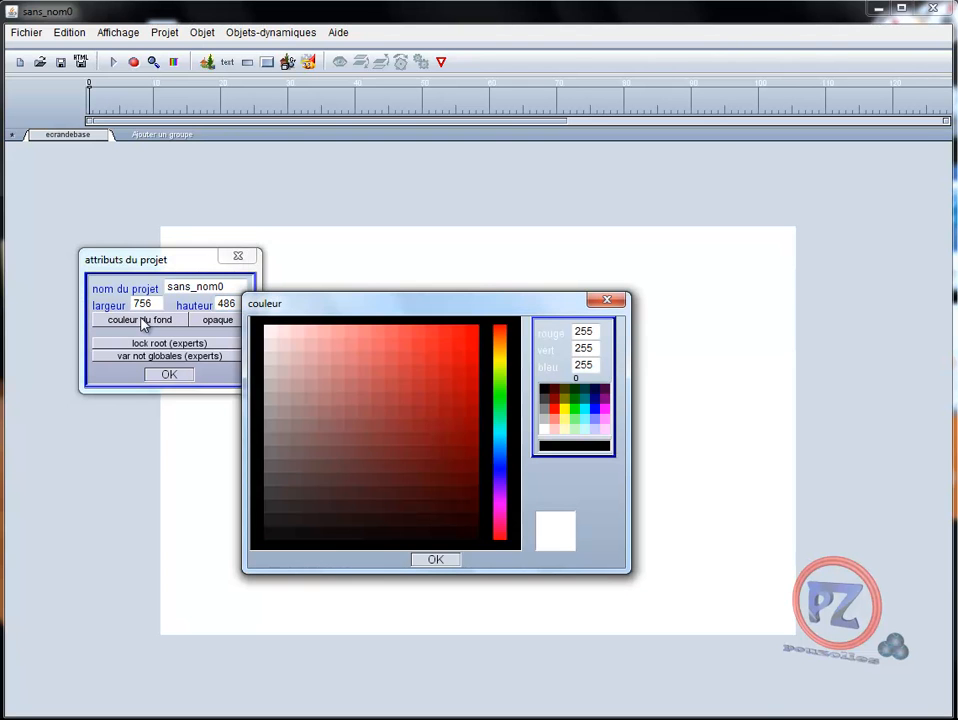
pyautogui.click(398, 419)
pyautogui.click(373, 377)
pyautogui.moveTo(373, 371); pyautogui.dragTo(295, 455)
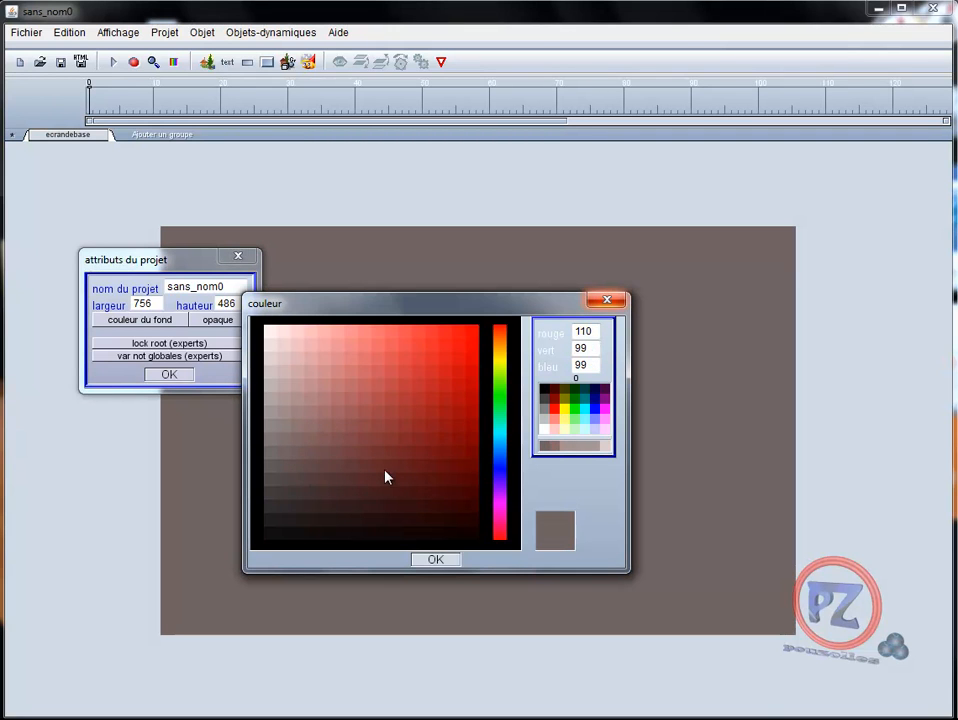
pyautogui.click(609, 302)
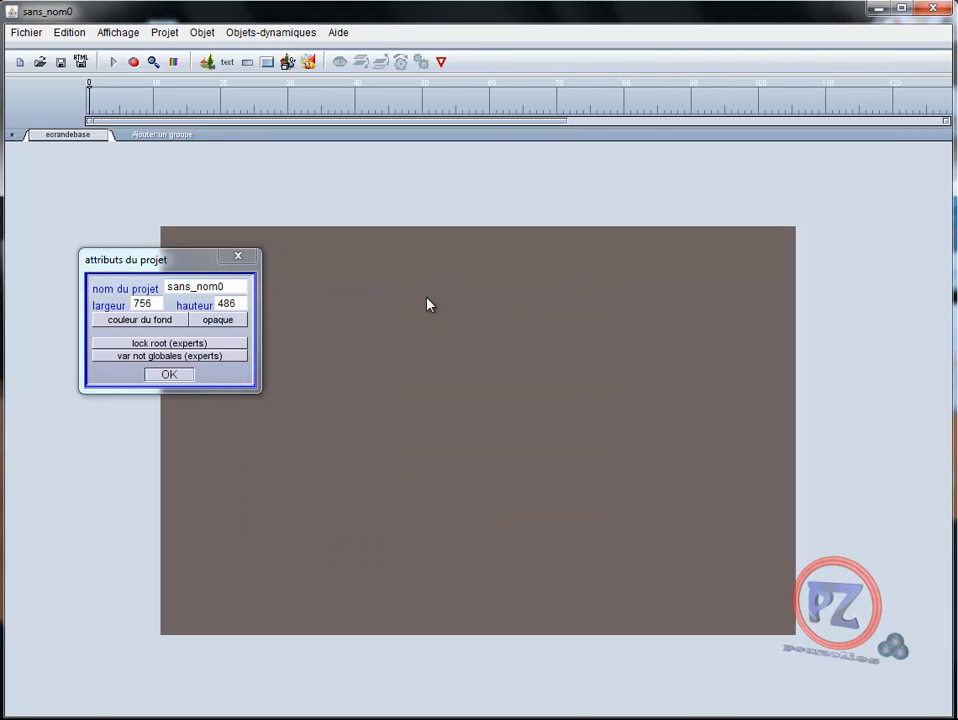
# Toggle the project background between opaque and transparent, and accept the project attributes.
pyautogui.click(226, 322)
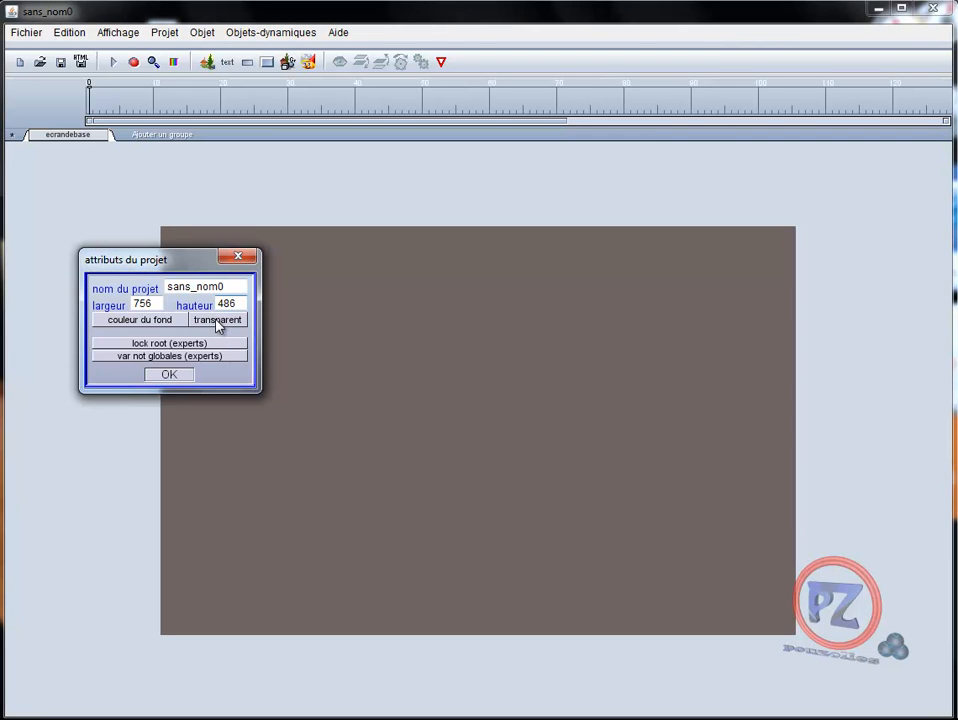
pyautogui.click(216, 323)
pyautogui.click(216, 323)
pyautogui.click(177, 375)
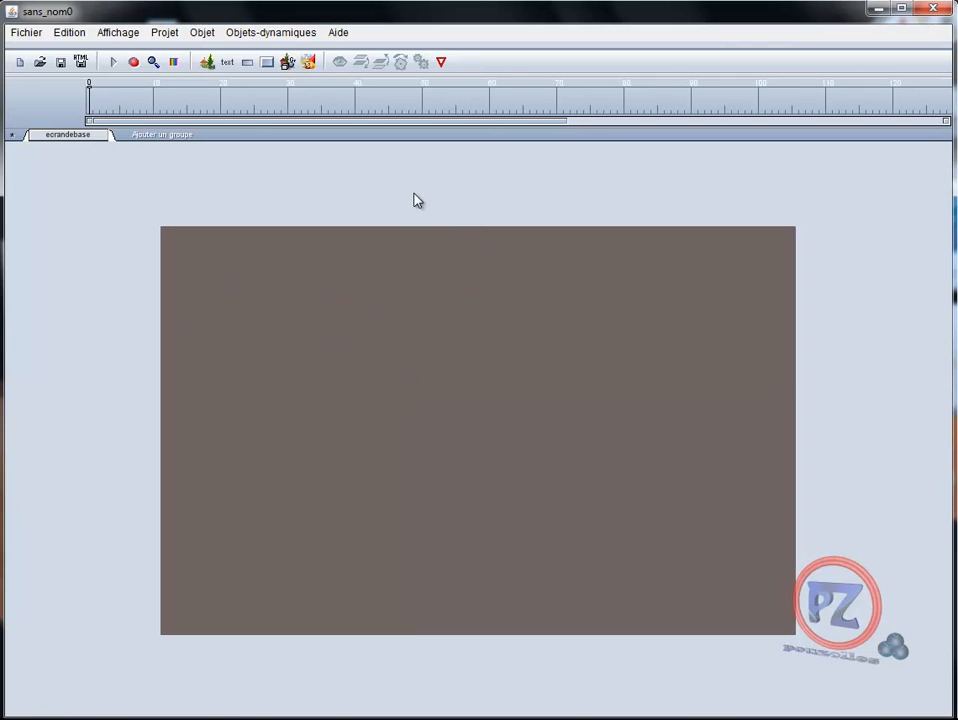
# Insert the chat image and move it up and to the left until its lower corner handles lie inside the canvas.
pyautogui.click(207, 64)
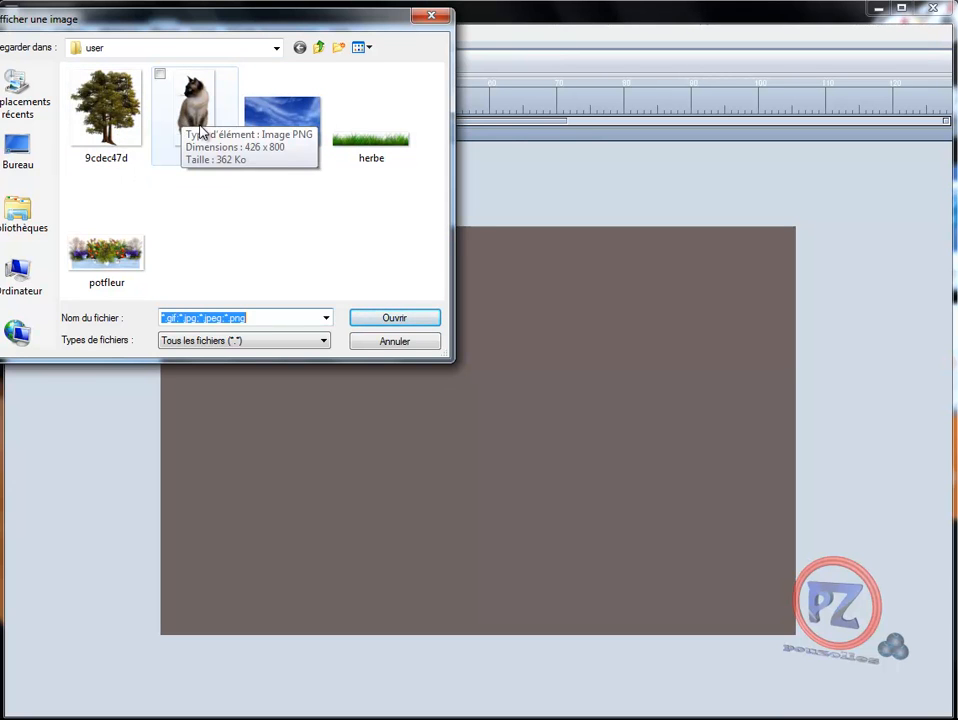
pyautogui.doubleClick(199, 96)
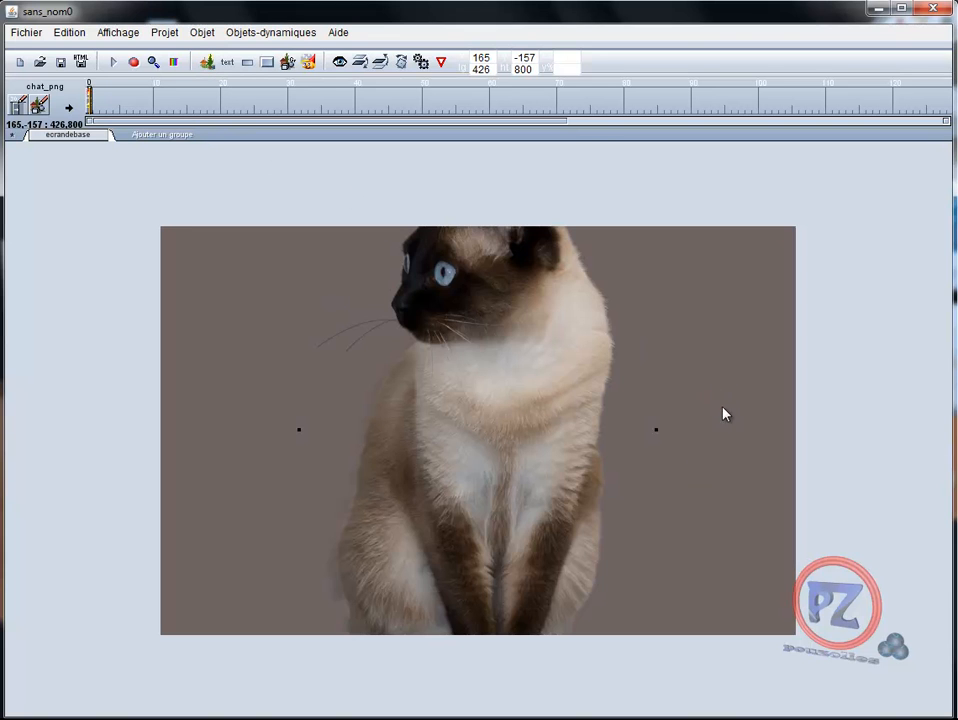
pyautogui.moveTo(472, 462); pyautogui.dragTo(466, 307)
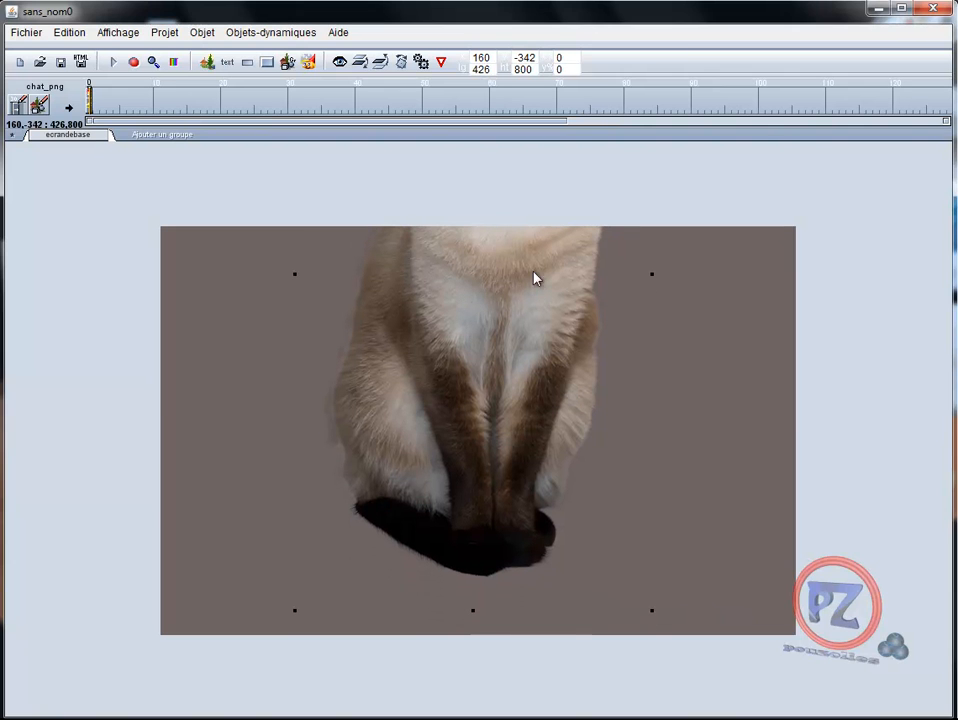
pyautogui.moveTo(295, 611); pyautogui.dragTo(282, 614)
pyautogui.click(405, 478)
pyautogui.moveTo(297, 617); pyautogui.dragTo(235, 631)
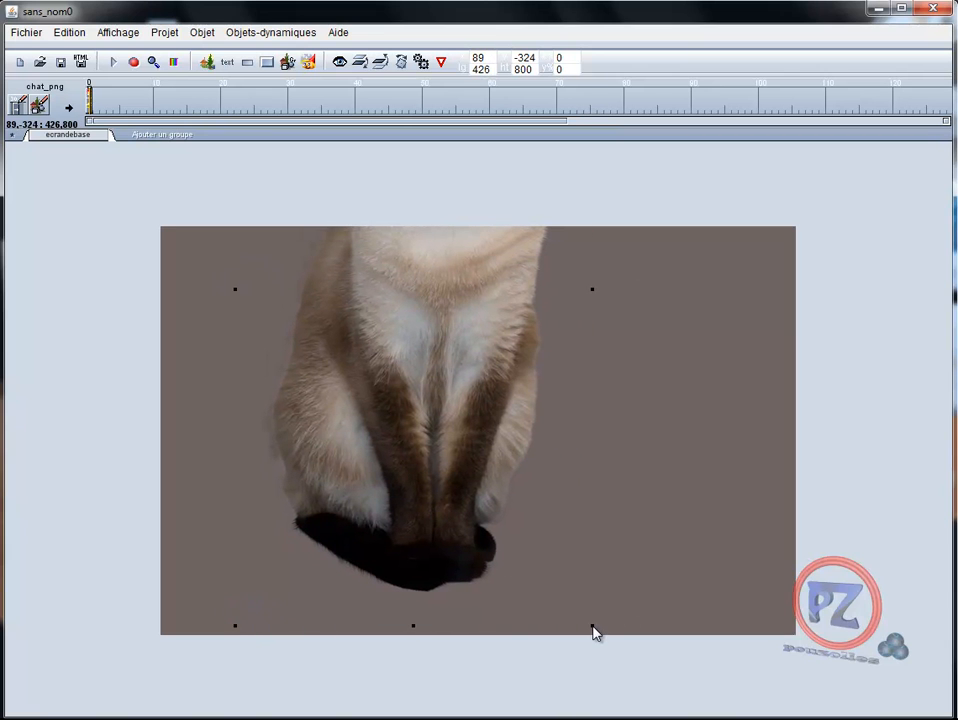
# Scale the cat image down to about 48% and place it near the canvas centre at about 257, 99.
pyautogui.moveTo(593, 630); pyautogui.dragTo(357, 376)
pyautogui.moveTo(335, 303); pyautogui.dragTo(443, 537)
pyautogui.moveTo(561, 604); pyautogui.dragTo(488, 517)
pyautogui.moveTo(423, 371); pyautogui.dragTo(455, 486)
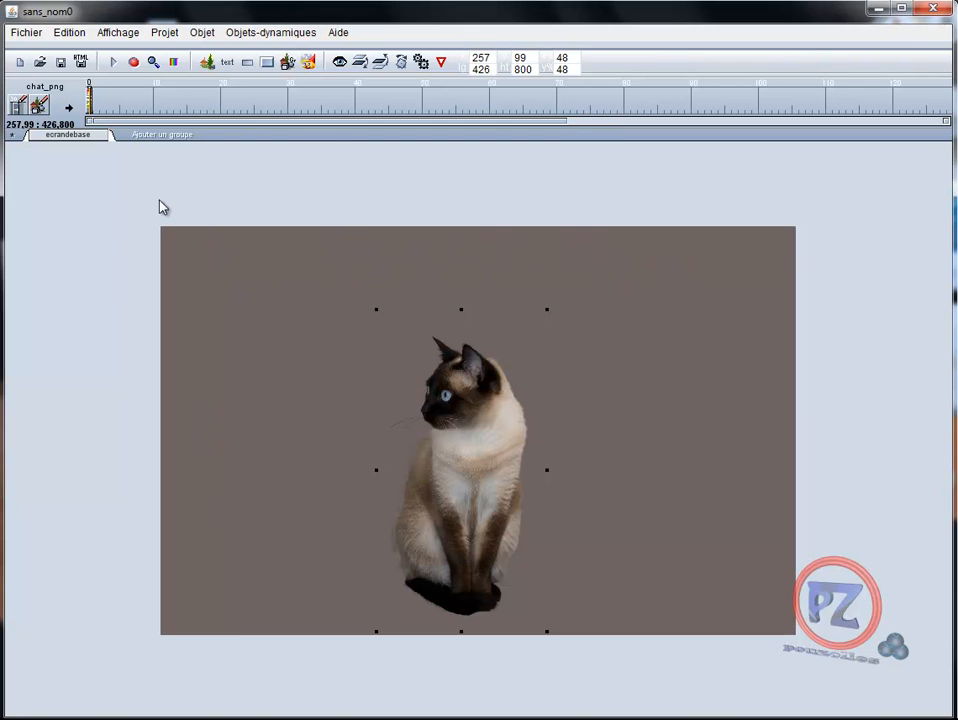
# Insert the ciel01 sky image into the project.
pyautogui.click(207, 64)
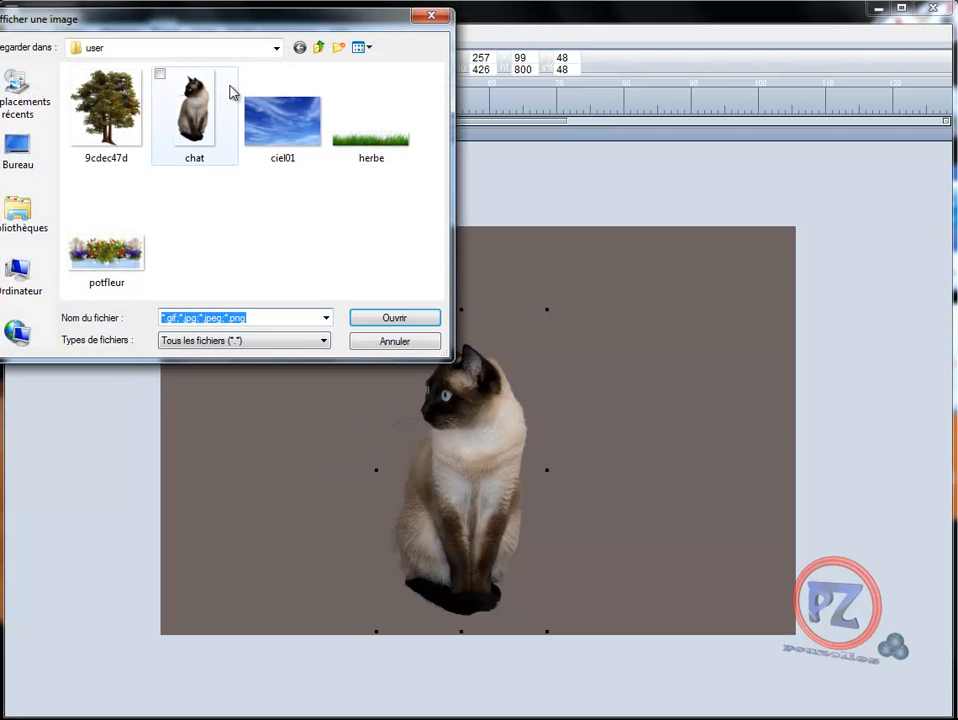
pyautogui.click(303, 135)
pyautogui.doubleClick(303, 135)
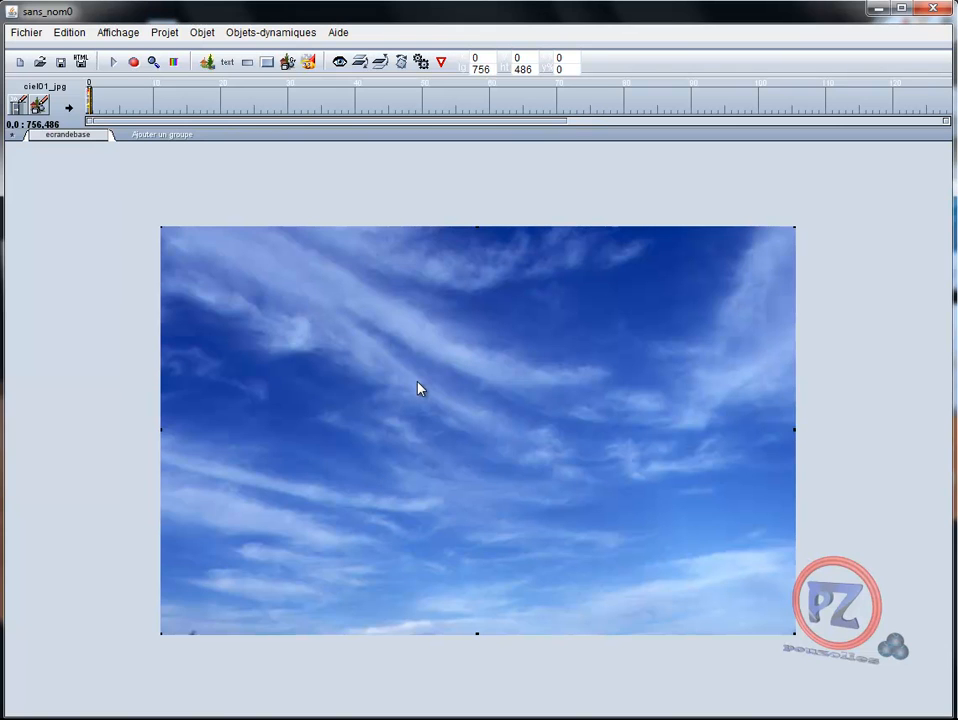
# Shift the sky image up and to the left, and reset its coordinates to 0, 0 numerically.
pyautogui.moveTo(436, 391); pyautogui.dragTo(402, 360)
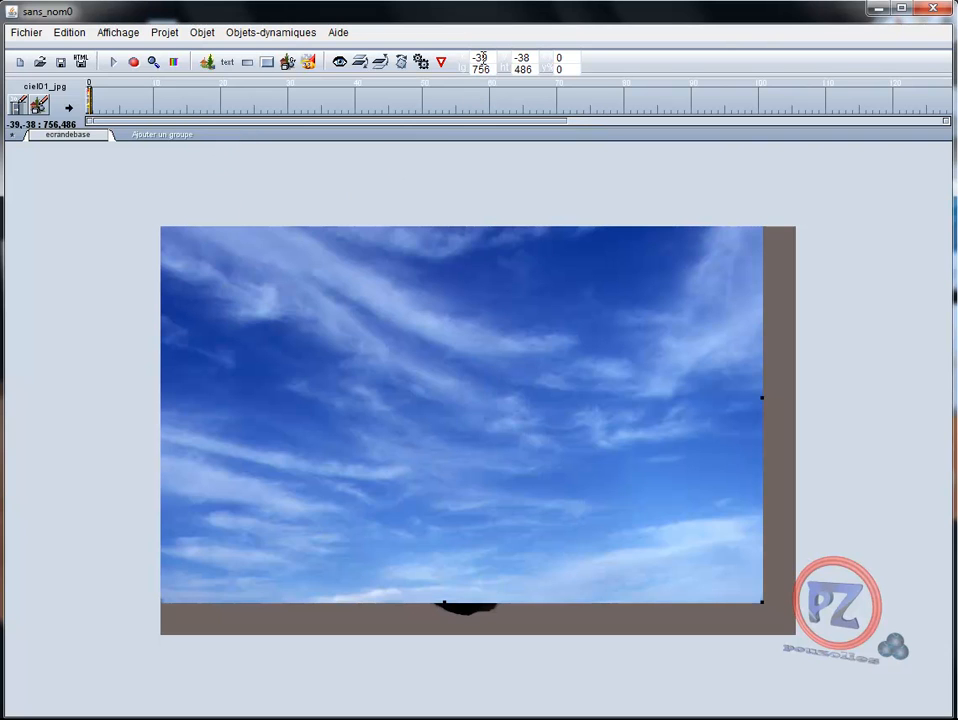
pyautogui.moveTo(489, 56); pyautogui.dragTo(484, 57)
pyautogui.press('Tab')
pyautogui.hotkey('shift', 'Tab')
pyautogui.write('0')
pyautogui.press('Return')
pyautogui.doubleClick(520, 58)
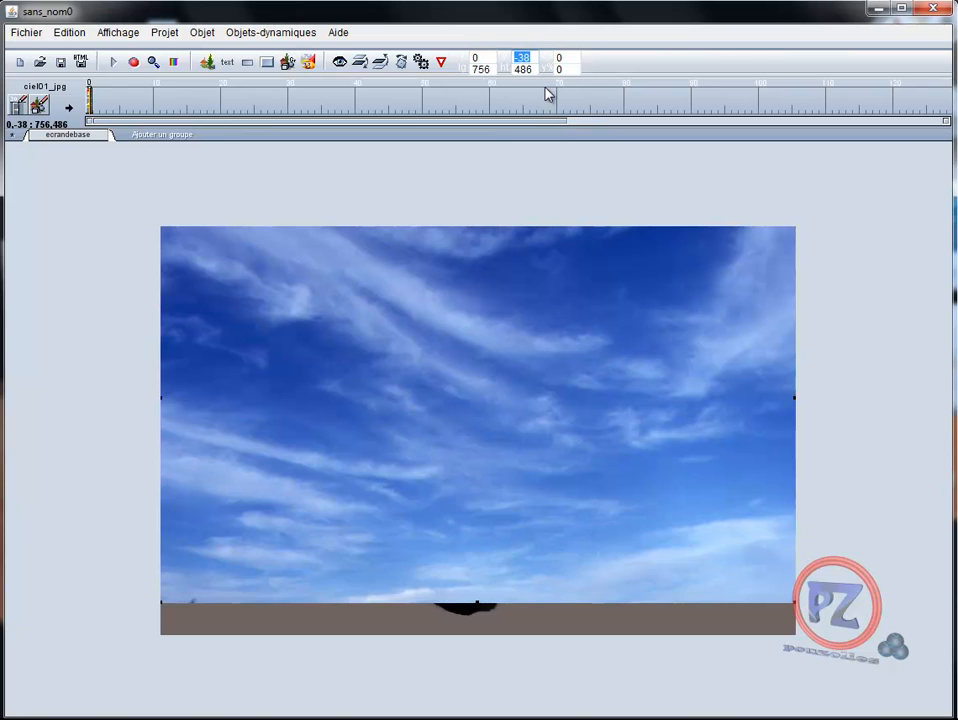
pyautogui.write('0')
pyautogui.press('Return')
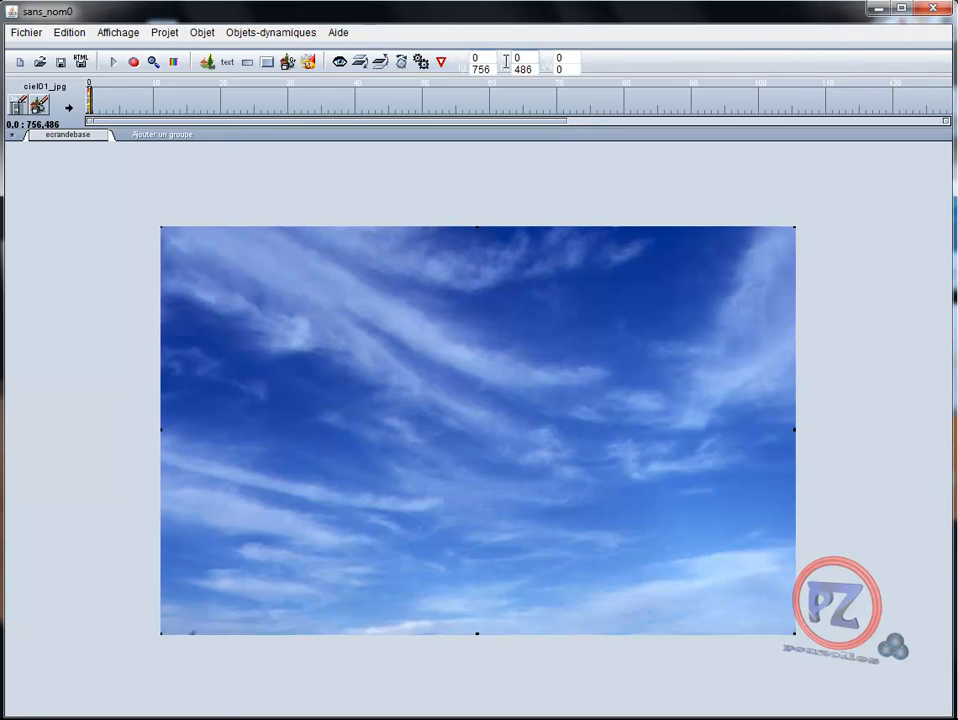
# Review the coordinate display options in the processing preferences and close them.
pyautogui.click(26, 33)
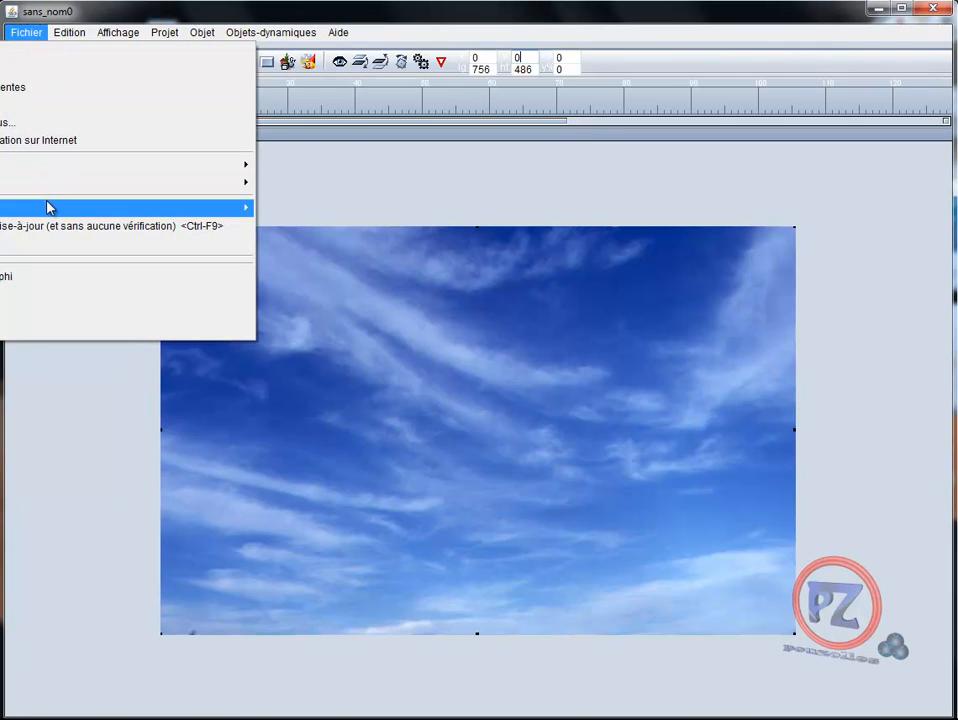
pyautogui.moveTo(128, 207)
pyautogui.click(272, 209)
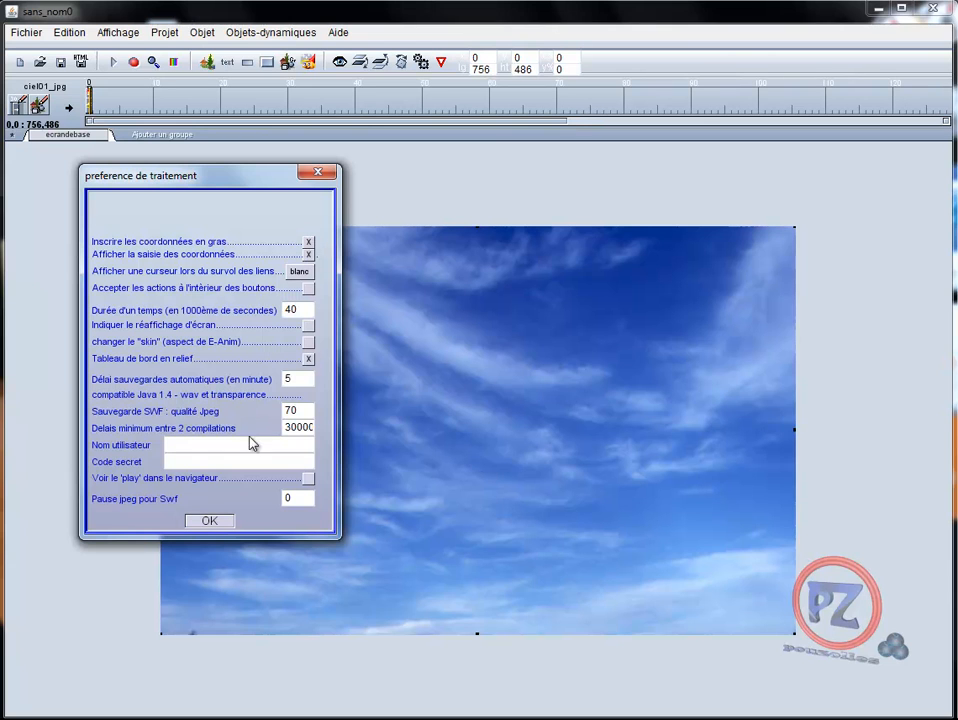
pyautogui.click(318, 172)
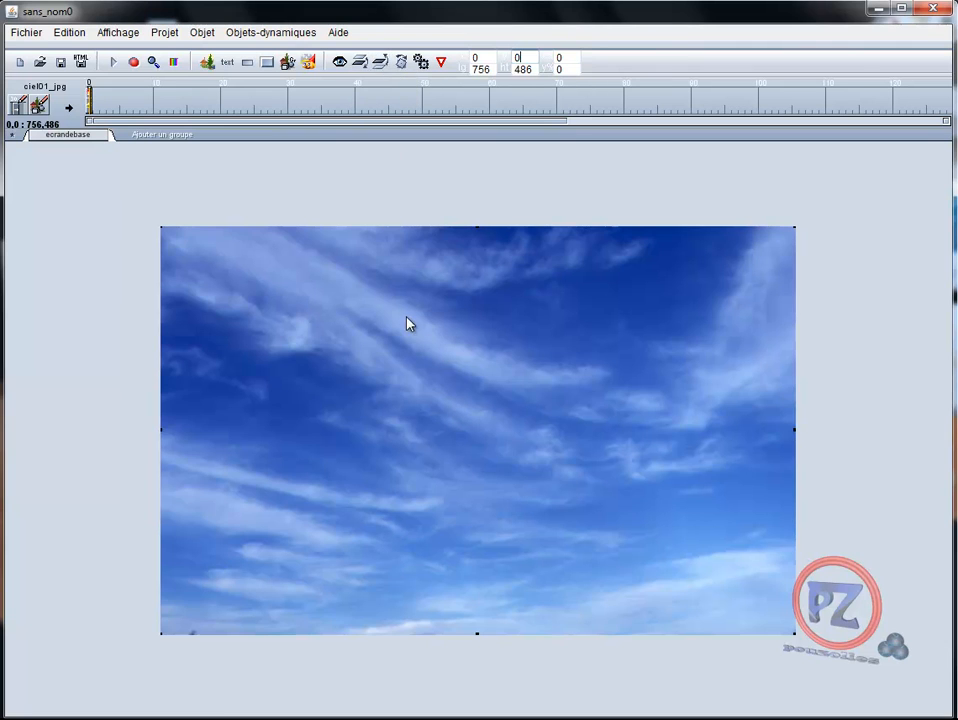
# Send the sky image one layer back, behind the cat.
pyautogui.click(361, 64)
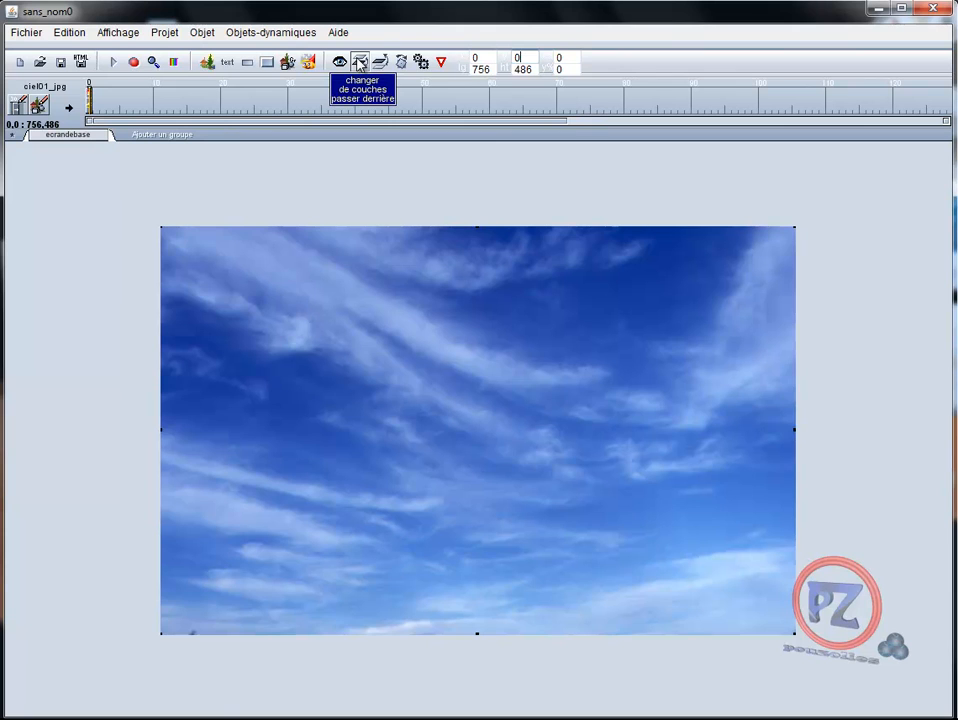
pyautogui.click(361, 64)
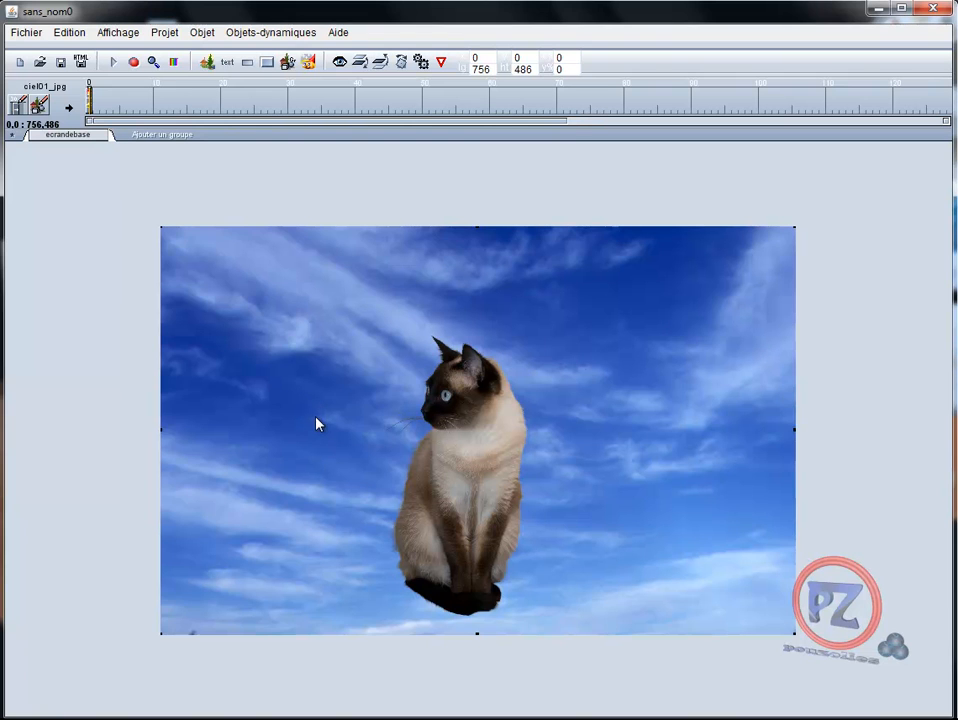
# Insert the herbe grass image, enlarge it to about 168% and place it along the canvas's lower edge at about -66, 313.
pyautogui.click(207, 64)
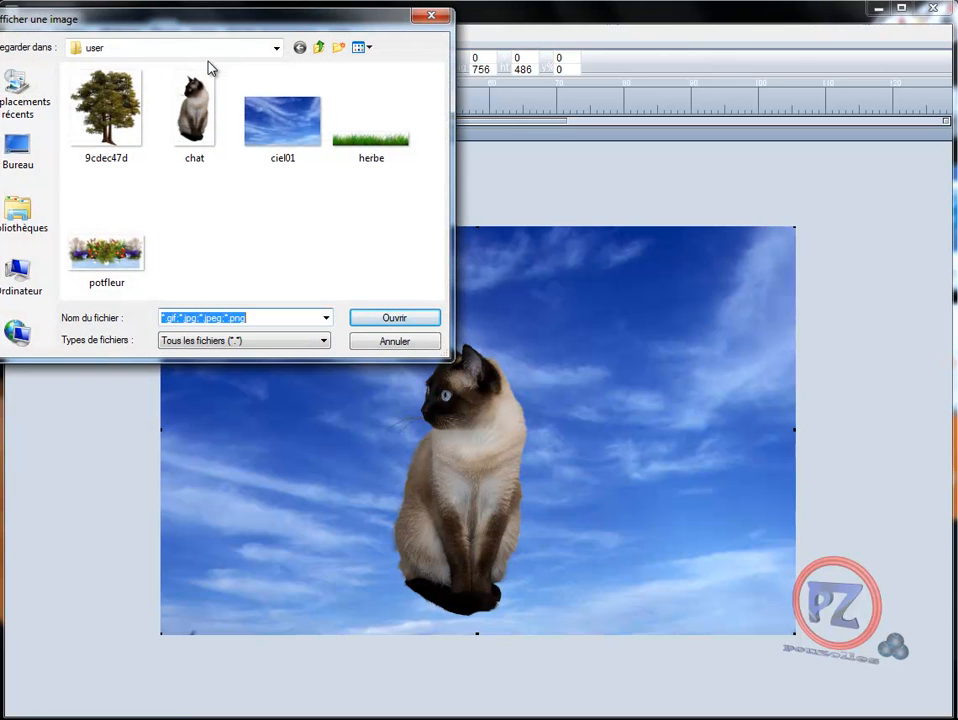
pyautogui.doubleClick(371, 148)
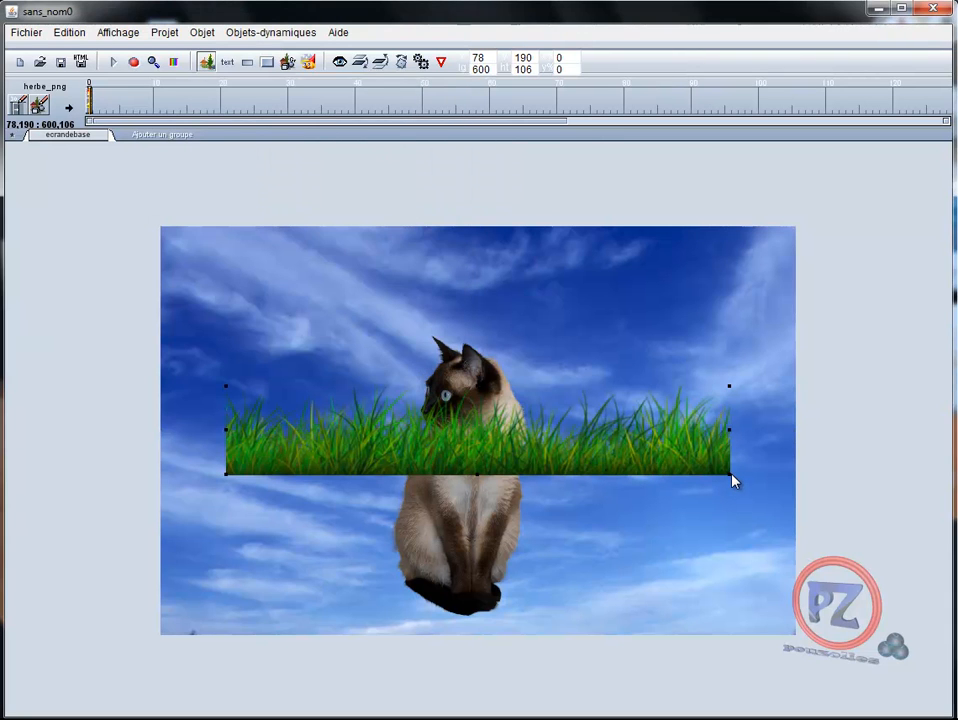
pyautogui.moveTo(730, 481); pyautogui.dragTo(800, 545)
pyautogui.moveTo(667, 508); pyautogui.dragTo(543, 612)
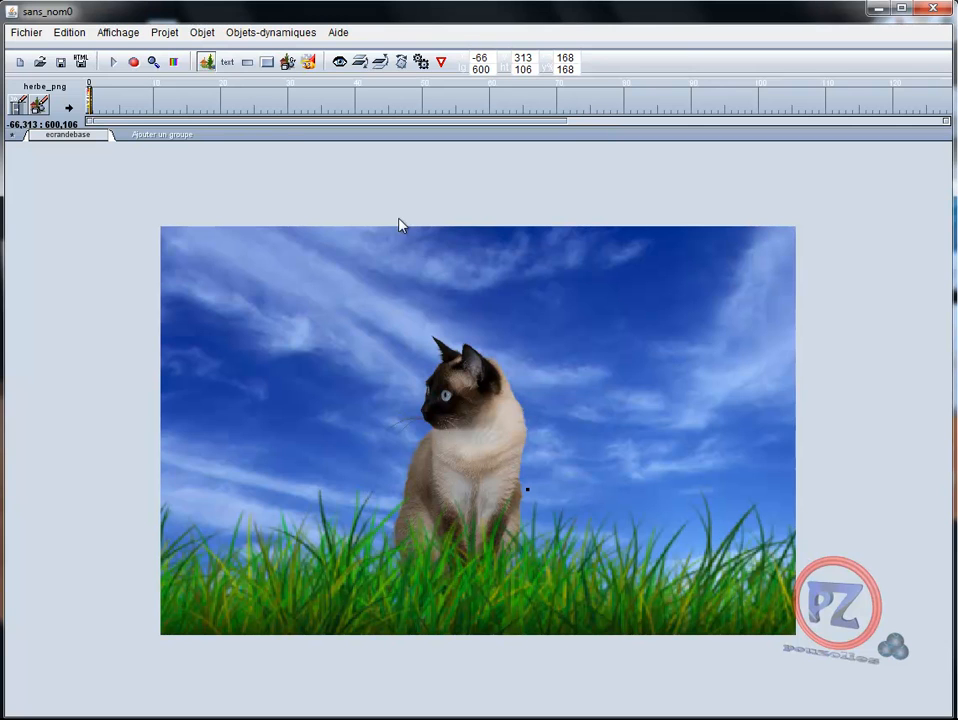
# Insert the potfleur flower image, enlarge it to about 139% and place it across the lower canvas at about -41, 192.
pyautogui.click(205, 63)
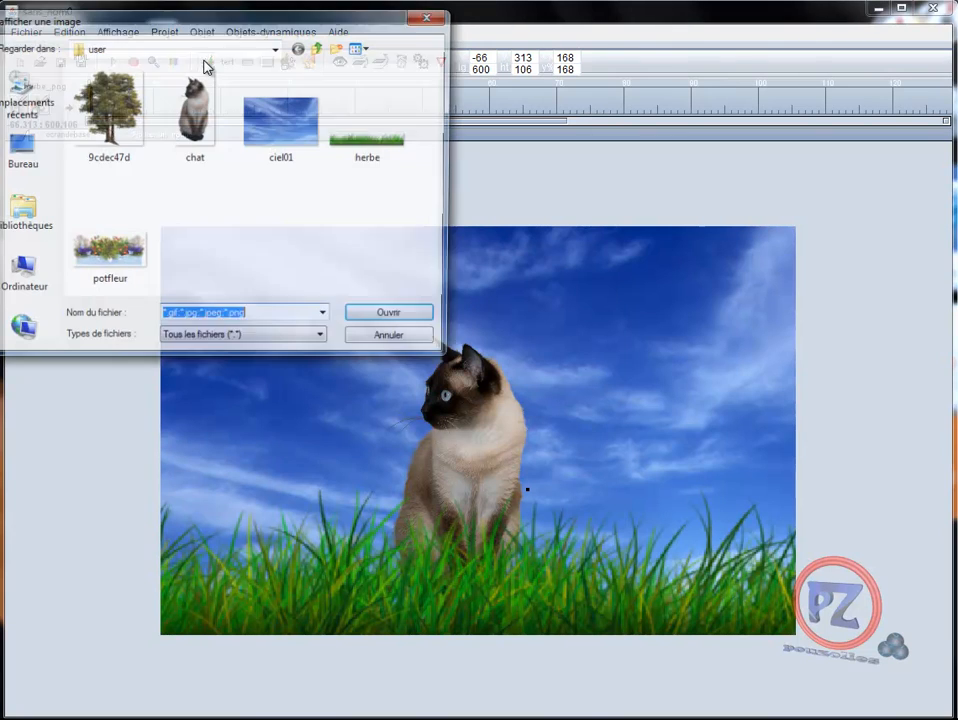
pyautogui.click(108, 262)
pyautogui.doubleClick(108, 262)
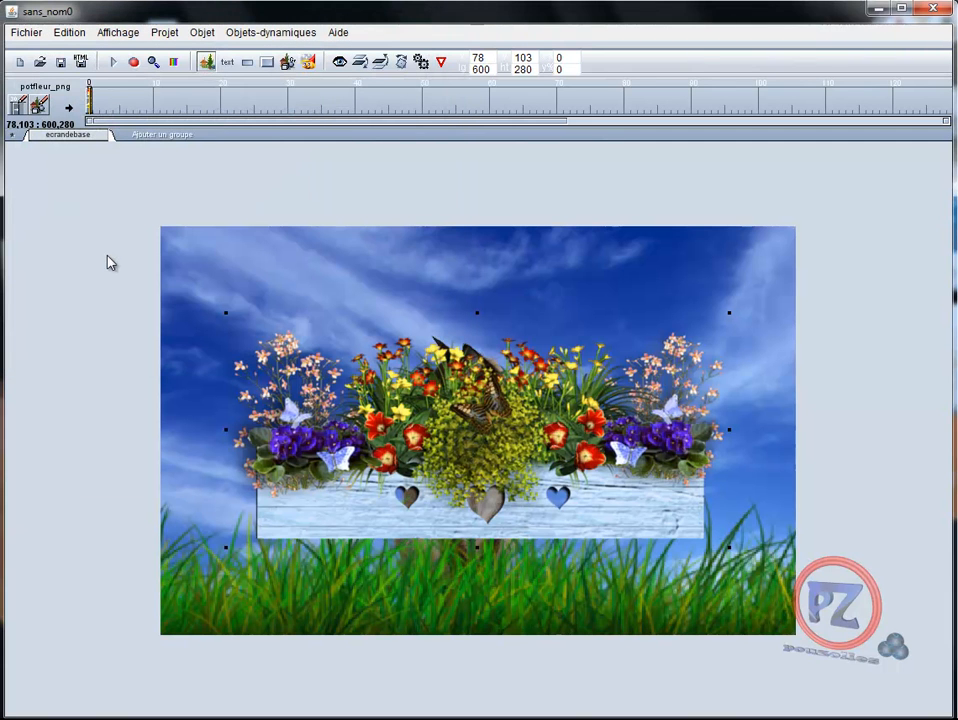
pyautogui.moveTo(730, 553); pyautogui.dragTo(855, 630)
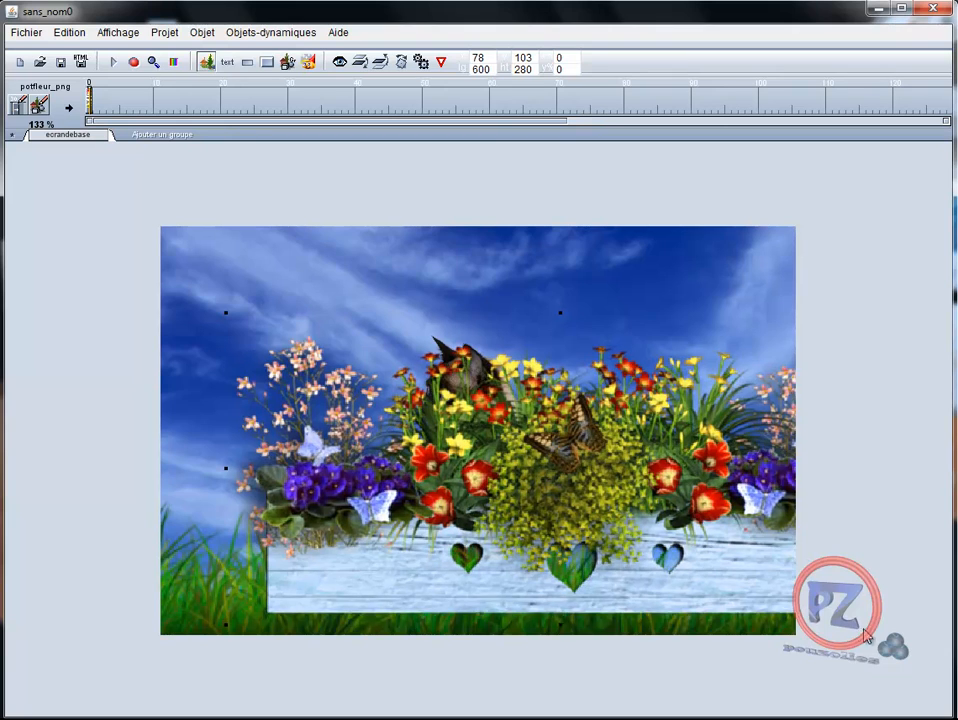
pyautogui.moveTo(600, 507); pyautogui.dragTo(512, 581)
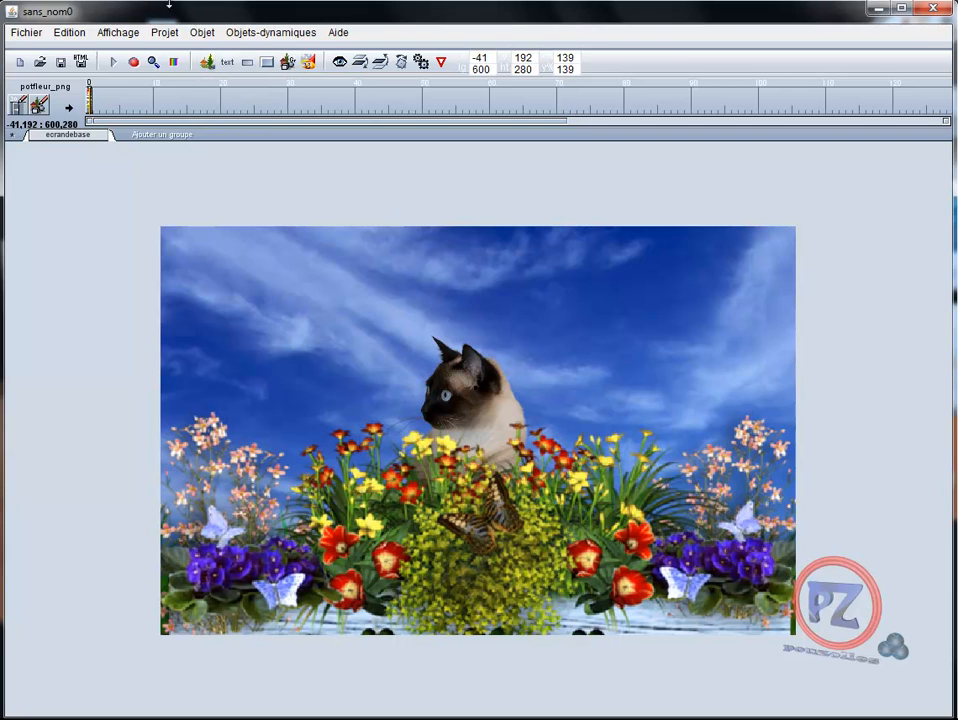
# Move the potfleur image behind the cat image in the displayed objects list.
pyautogui.click(122, 34)
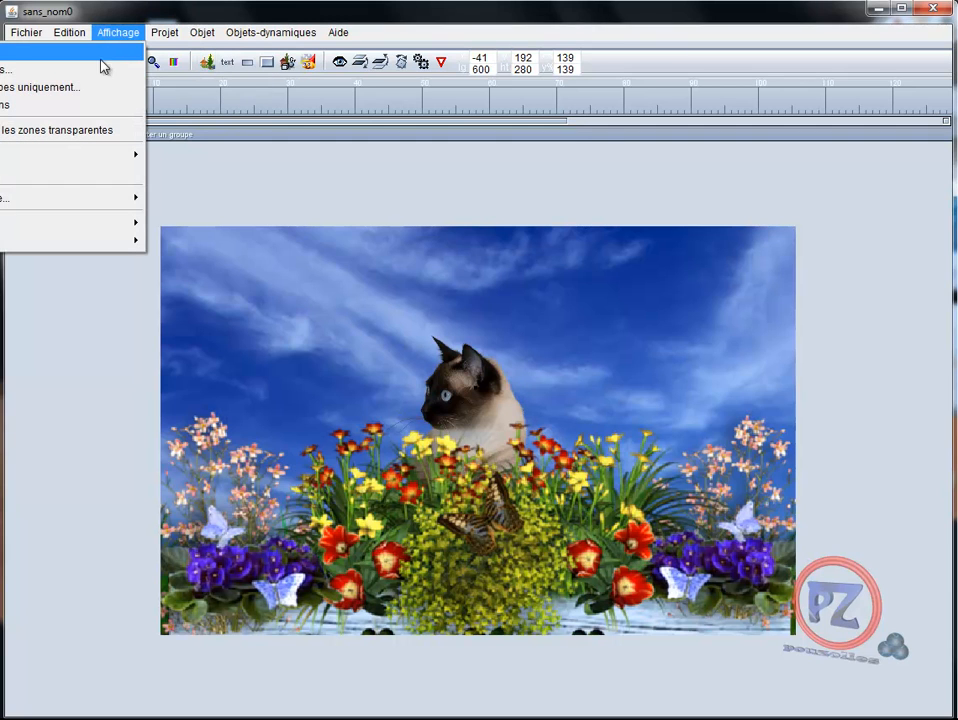
pyautogui.click(32, 74)
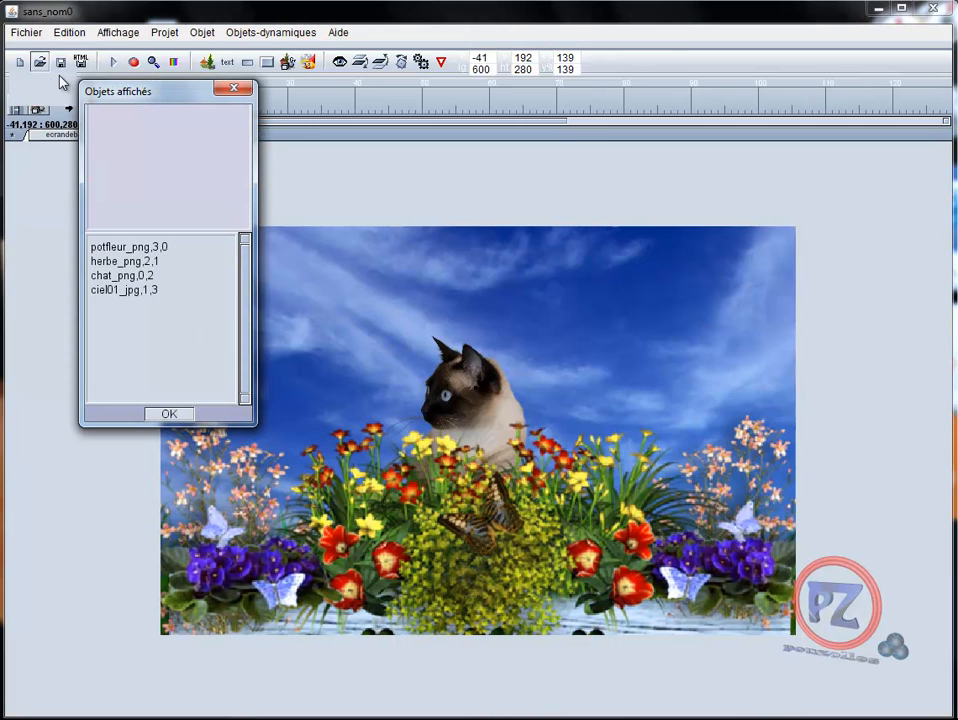
pyautogui.click(128, 250)
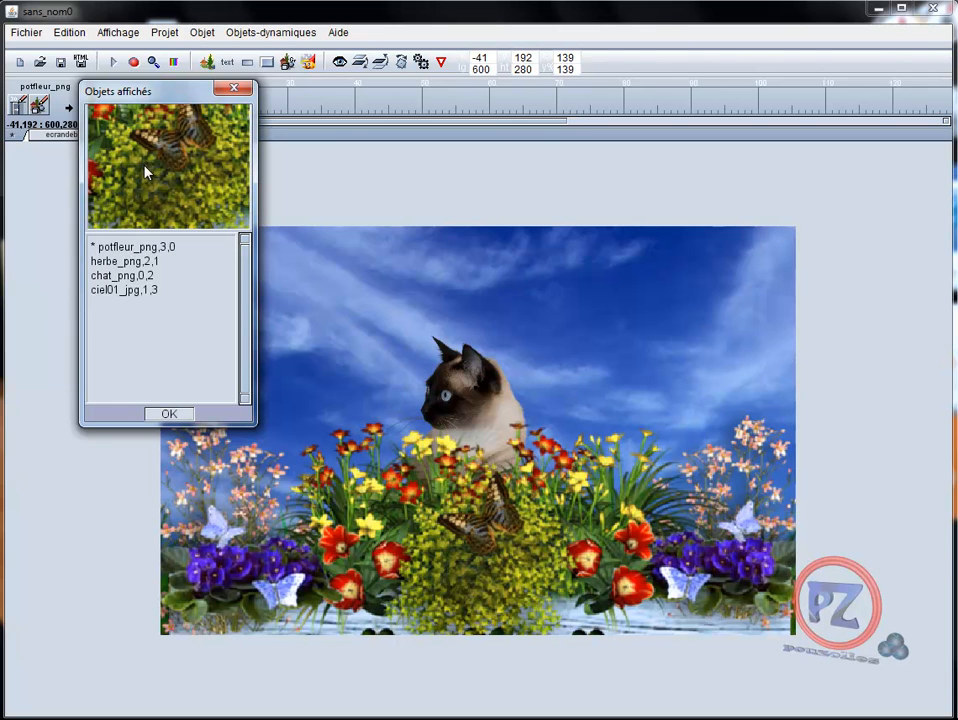
pyautogui.moveTo(135, 250); pyautogui.dragTo(130, 279)
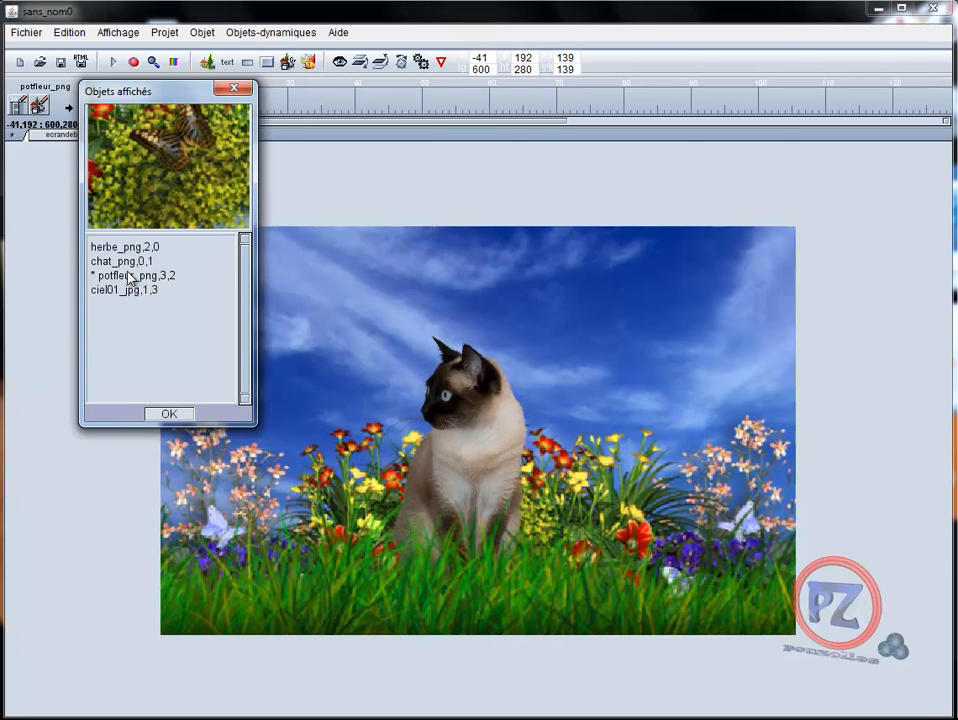
# Reorder the displayed objects so the cat is behind the flowers, the sky is last and the grass is in front, and confirm.
pyautogui.click(129, 262)
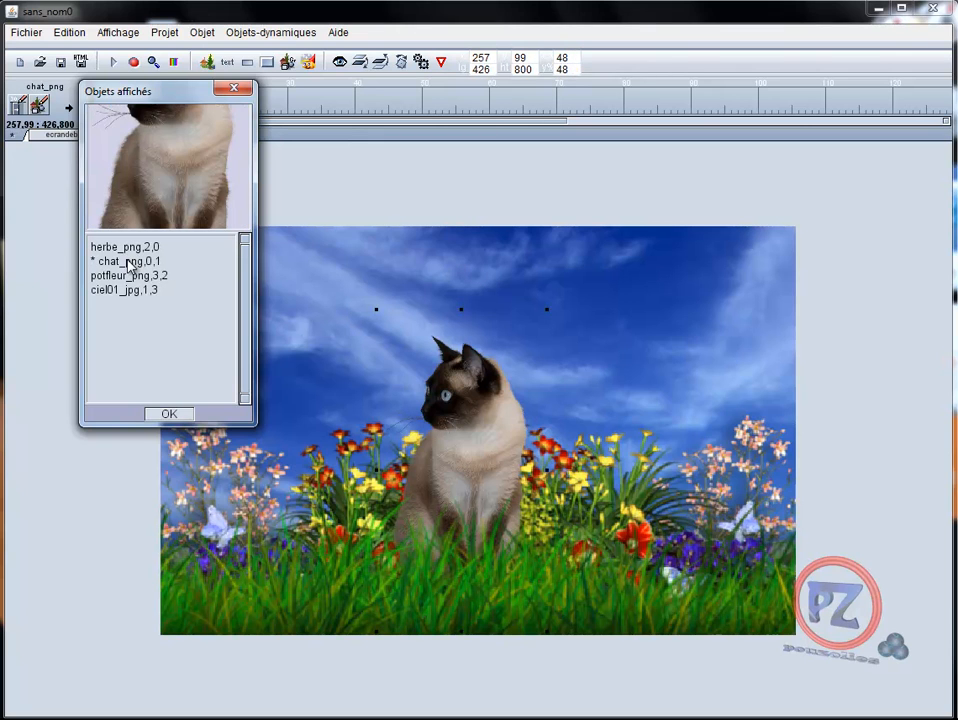
pyautogui.moveTo(129, 264)
pyautogui.mouseDown()
pyautogui.moveTo(124, 242)
pyautogui.moveTo(133, 289)
pyautogui.mouseUp()
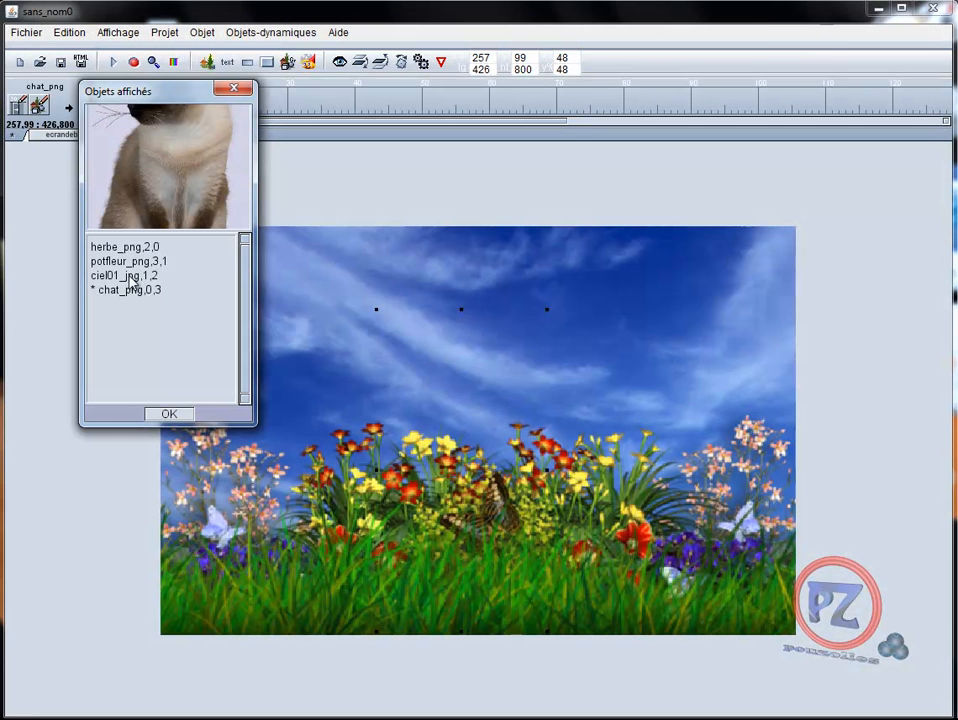
pyautogui.click(131, 284)
pyautogui.moveTo(131, 284); pyautogui.dragTo(128, 314)
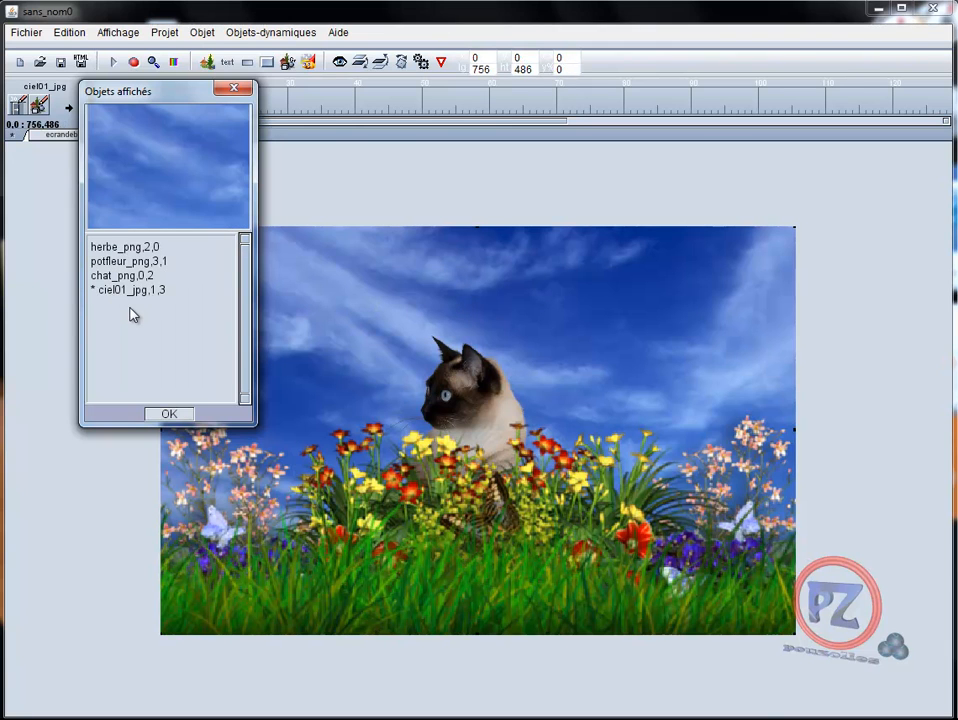
pyautogui.click(124, 249)
pyautogui.moveTo(122, 246); pyautogui.dragTo(124, 267)
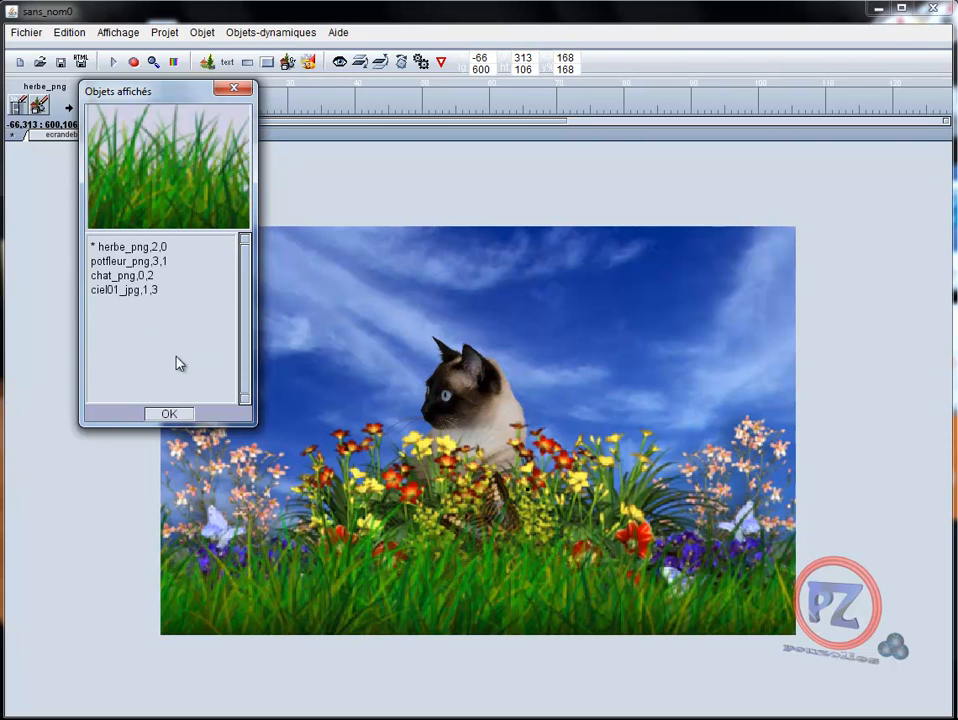
pyautogui.click(167, 414)
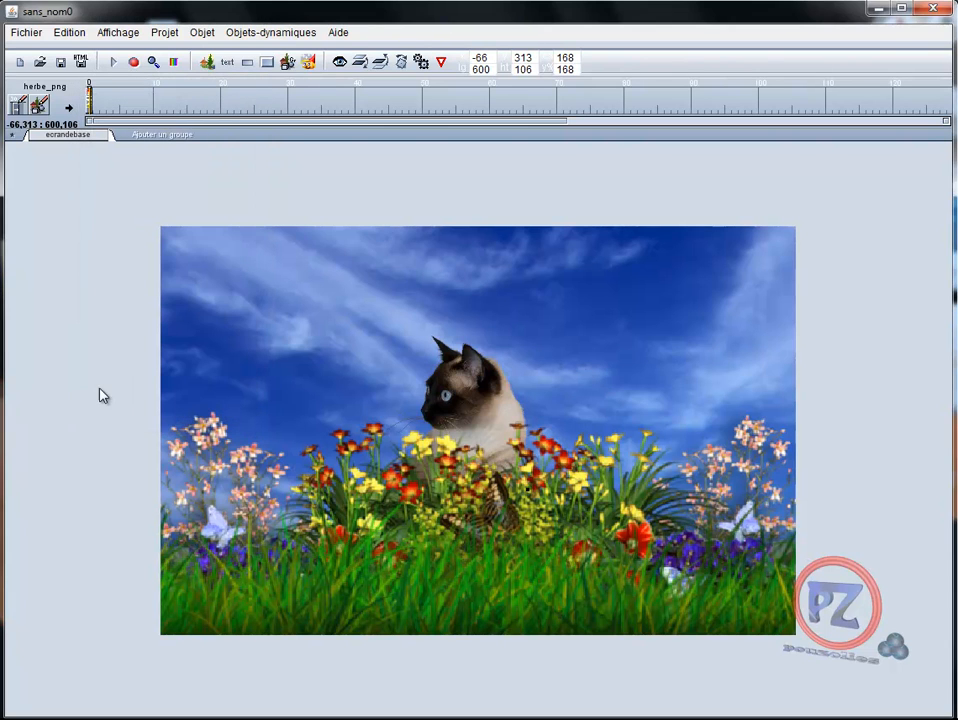
# Rename the tree image file as 9cdec47-d and try to insert it into the scene.
pyautogui.click(203, 64)
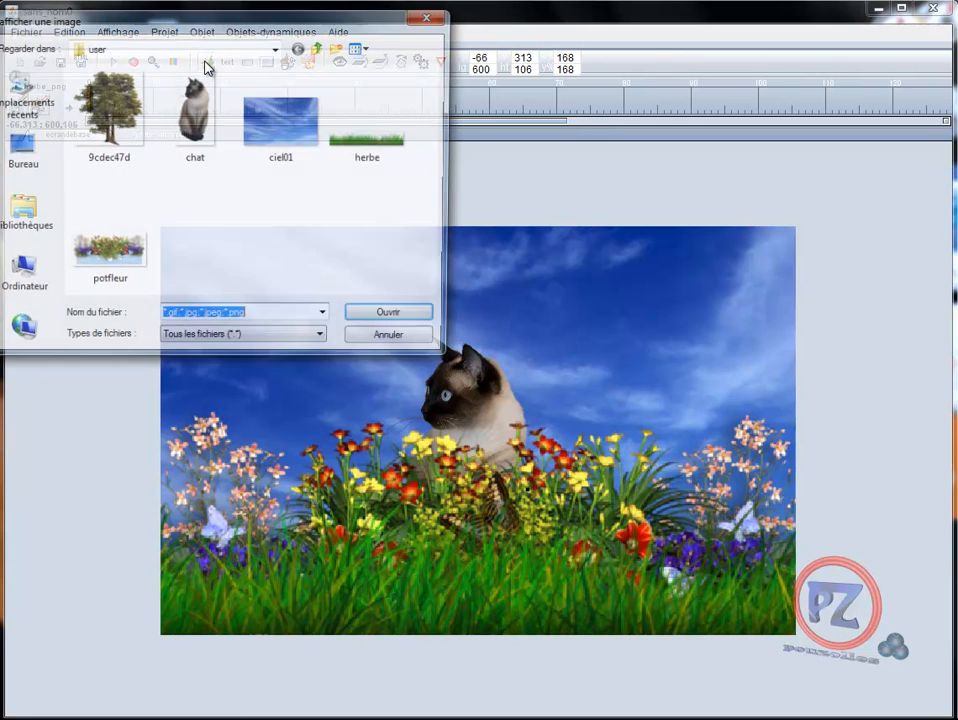
pyautogui.click(104, 166)
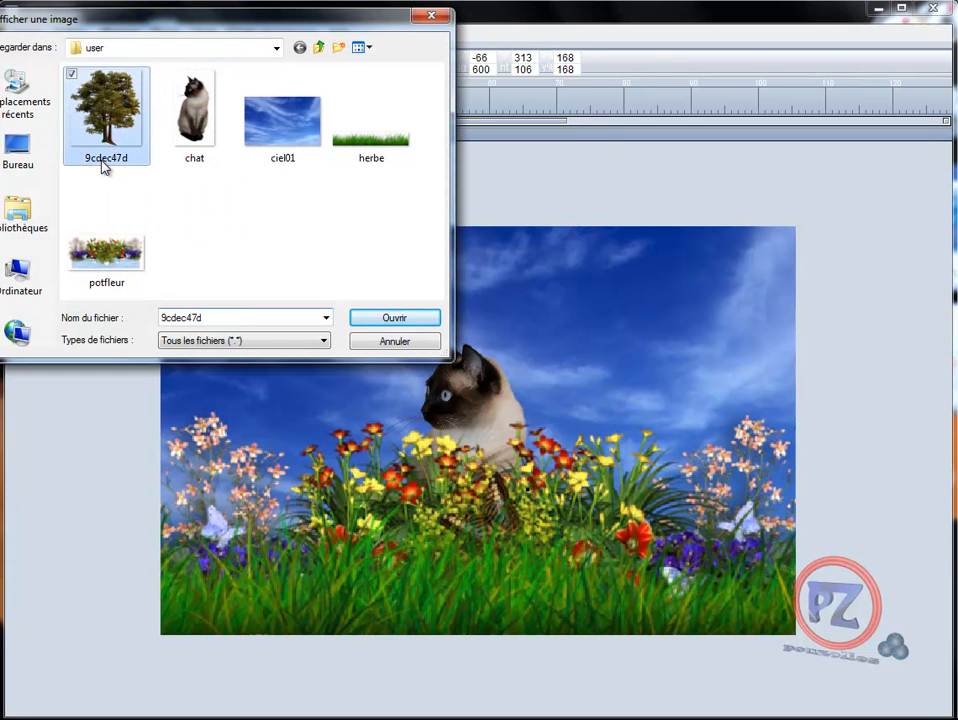
pyautogui.click(107, 158)
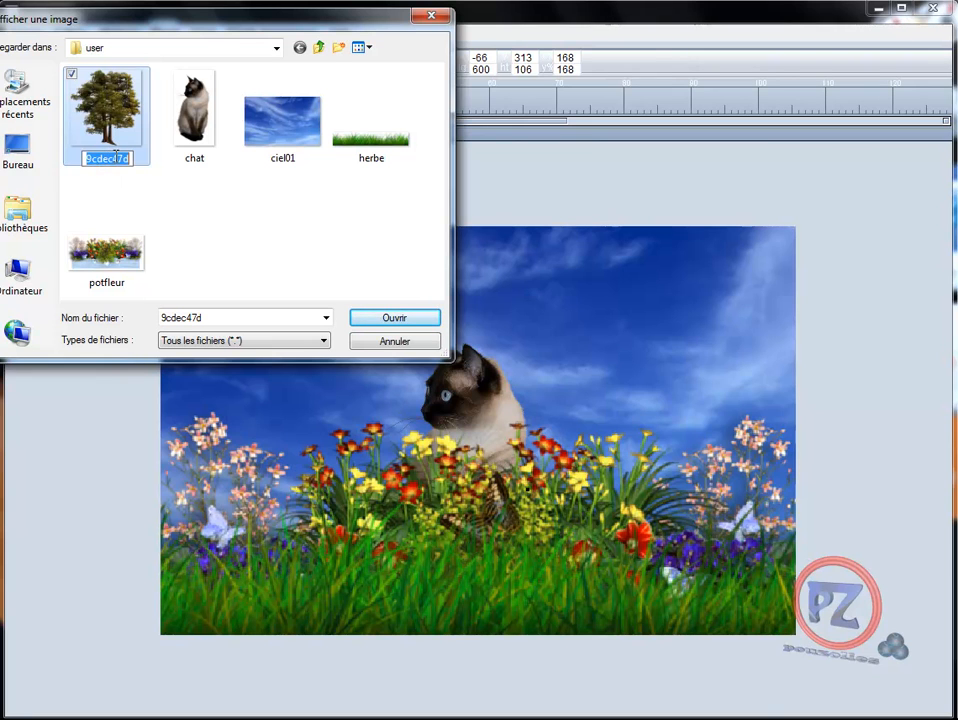
pyautogui.click(121, 158)
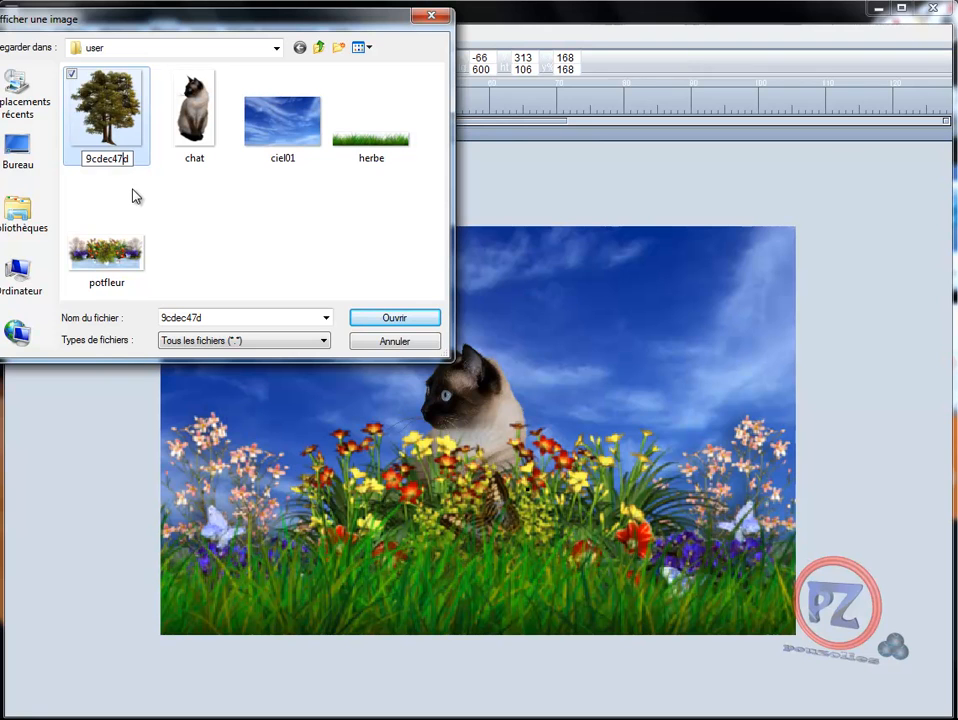
pyautogui.write('-')
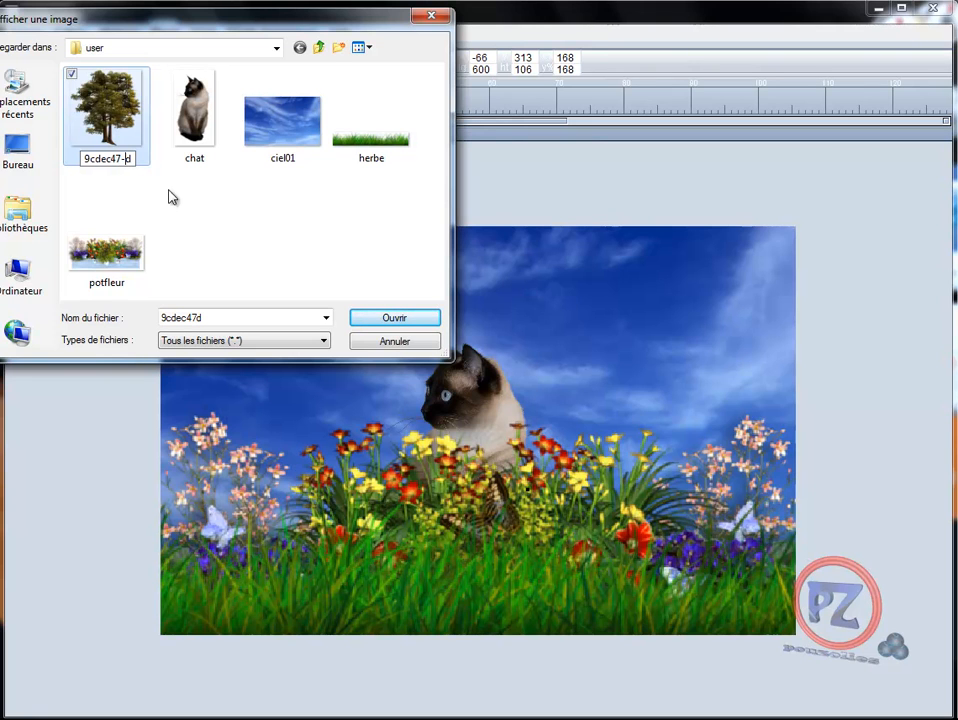
pyautogui.press('Return')
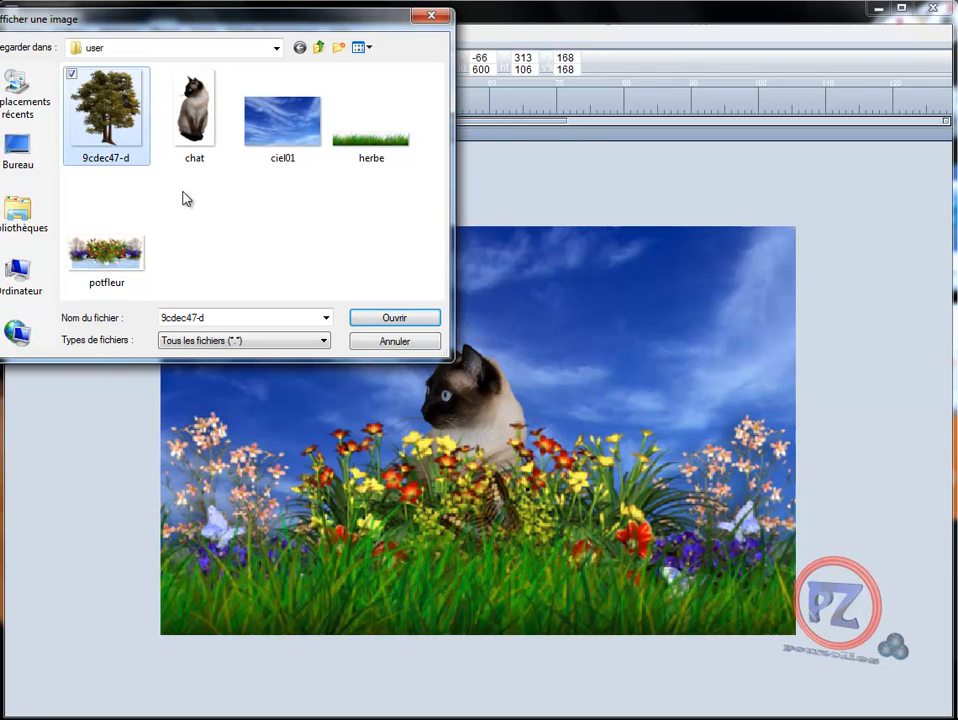
pyautogui.doubleClick(117, 141)
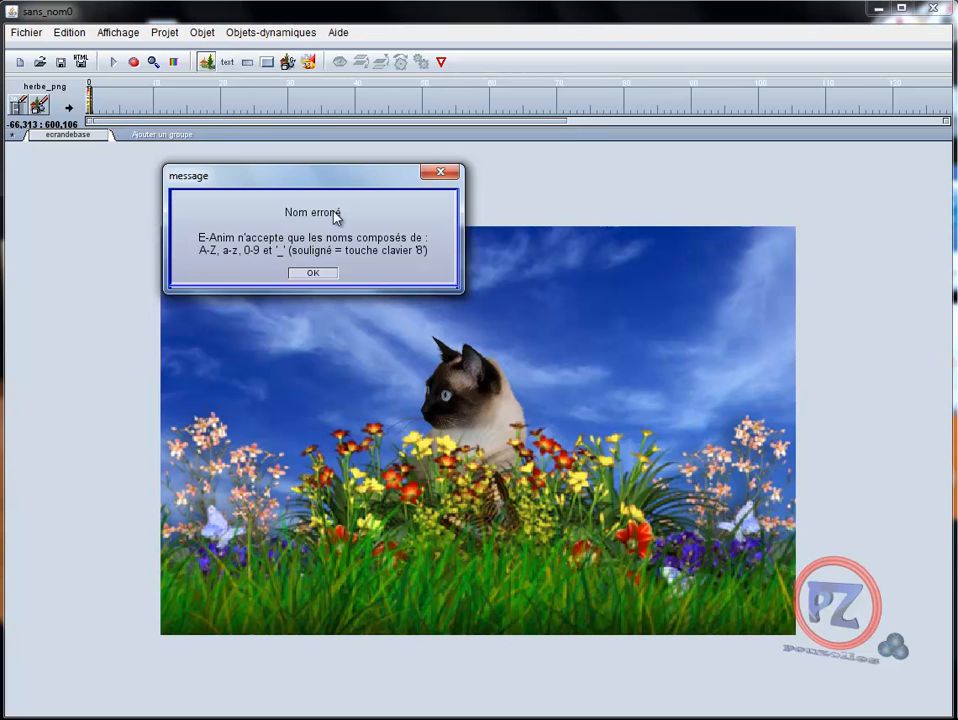
pyautogui.click(308, 274)
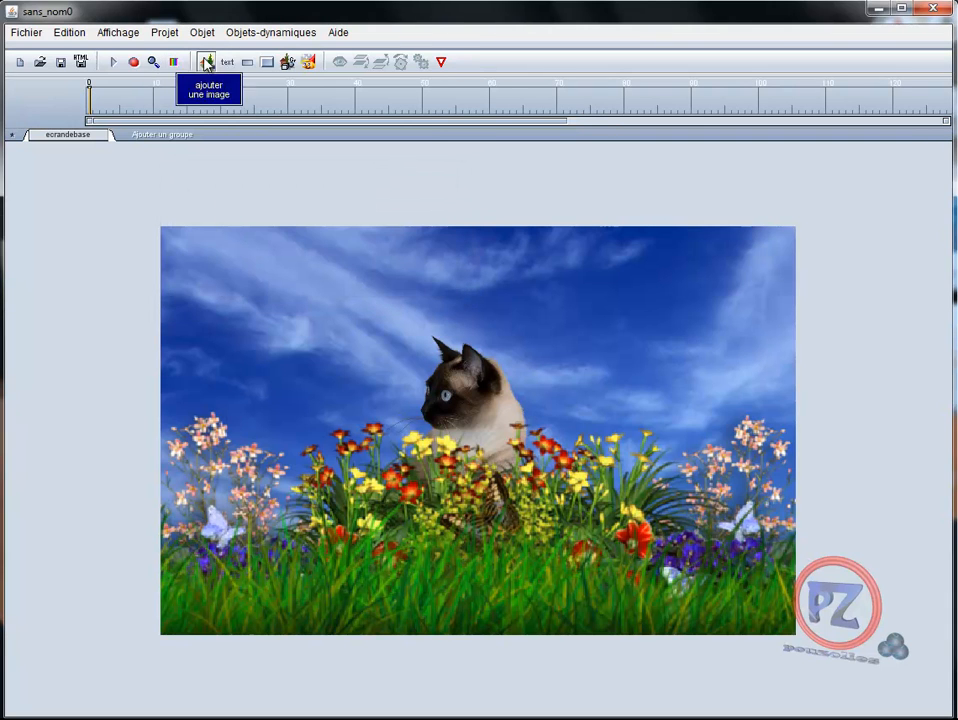
# Rename the tree image file as 9cdec47d and insert it into the scene.
pyautogui.click(207, 62)
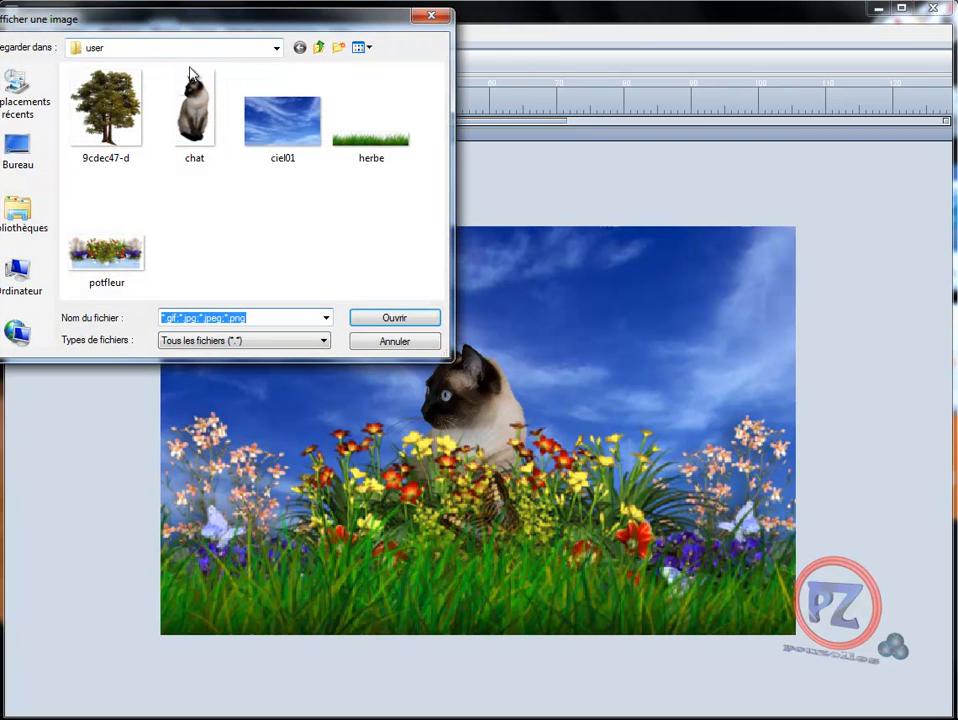
pyautogui.click(126, 166)
pyautogui.click(126, 166)
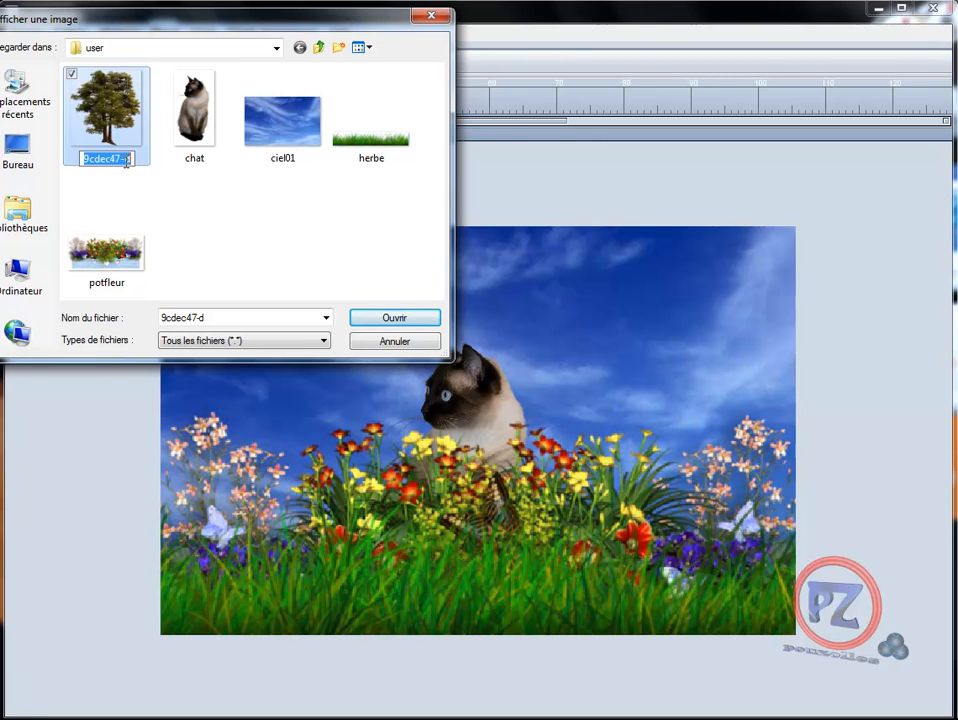
pyautogui.click(125, 162)
pyautogui.press('BackSpace')
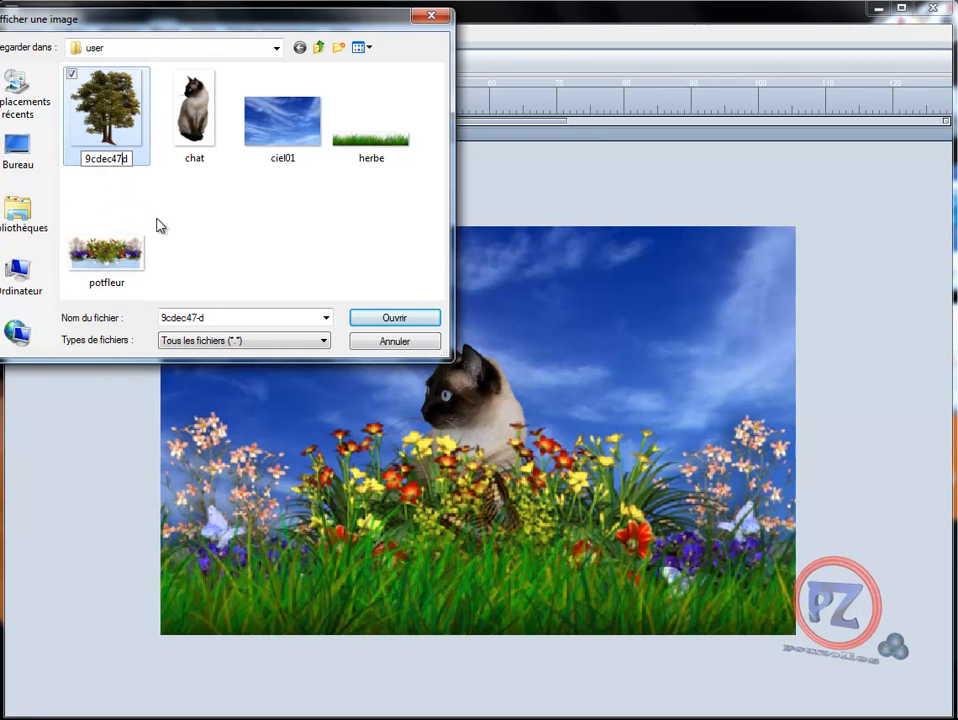
pyautogui.click(169, 203)
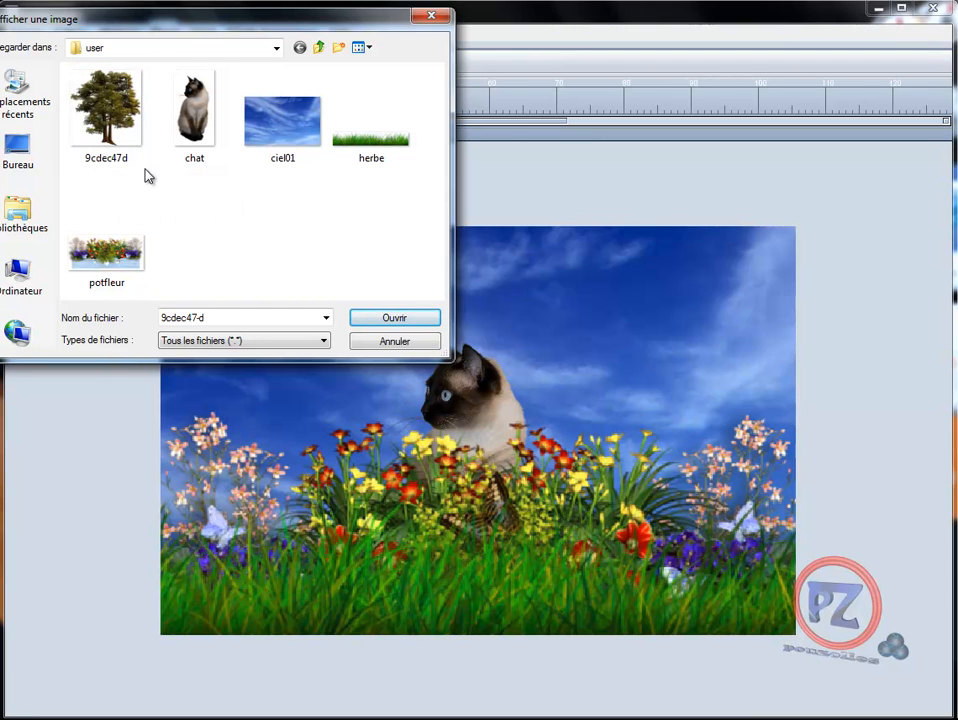
pyautogui.click(114, 123)
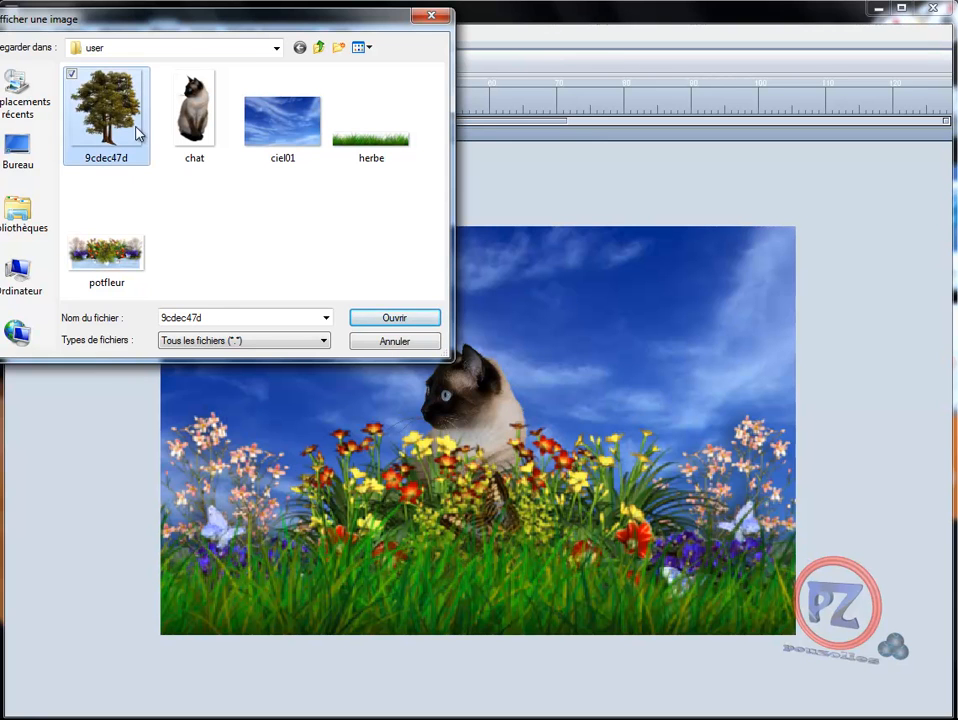
pyautogui.click(393, 318)
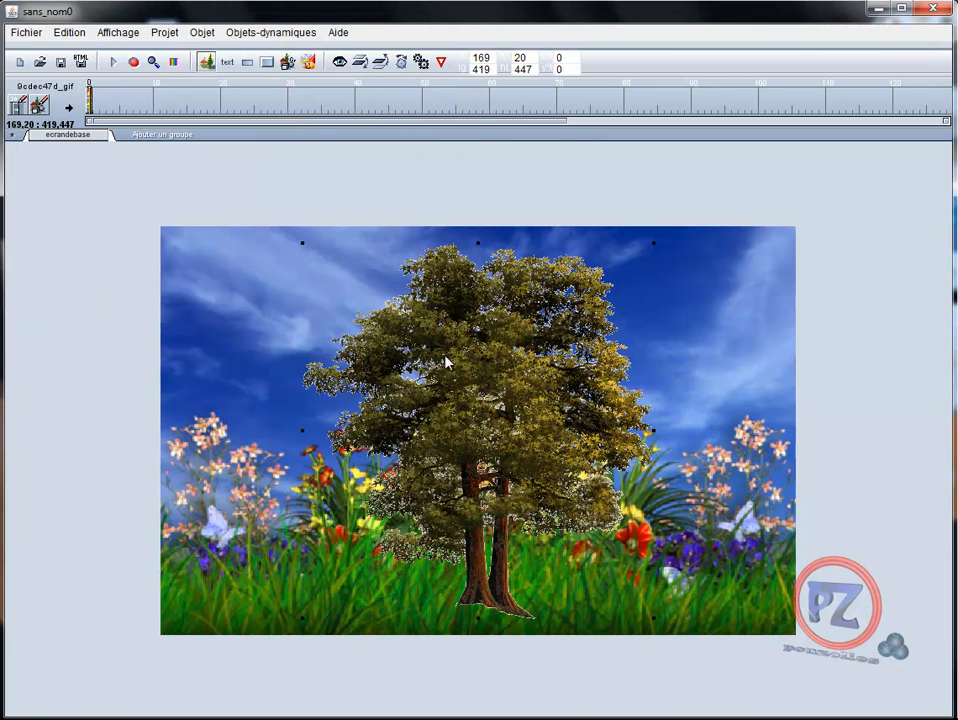
# Place the tree on the canvas's right side at about 421, -5 and send it back behind the cat, just in front of the sky.
pyautogui.moveTo(510, 437); pyautogui.dragTo(724, 415)
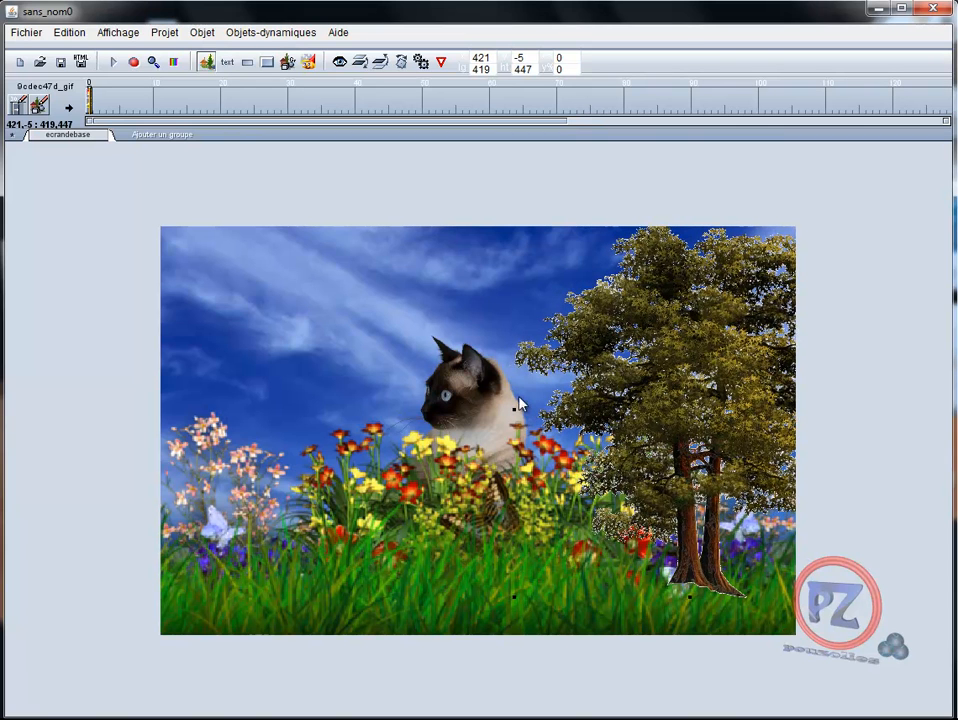
pyautogui.click(361, 63)
pyautogui.click(361, 63)
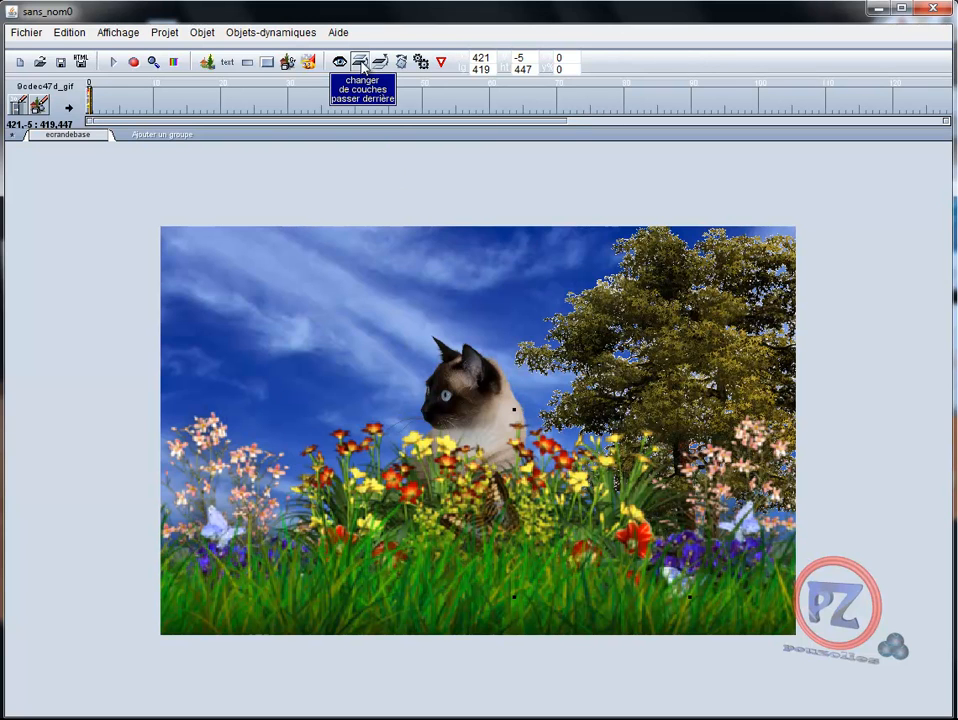
# Review the stacking order in the displayed objects list and close it.
pyautogui.click(114, 36)
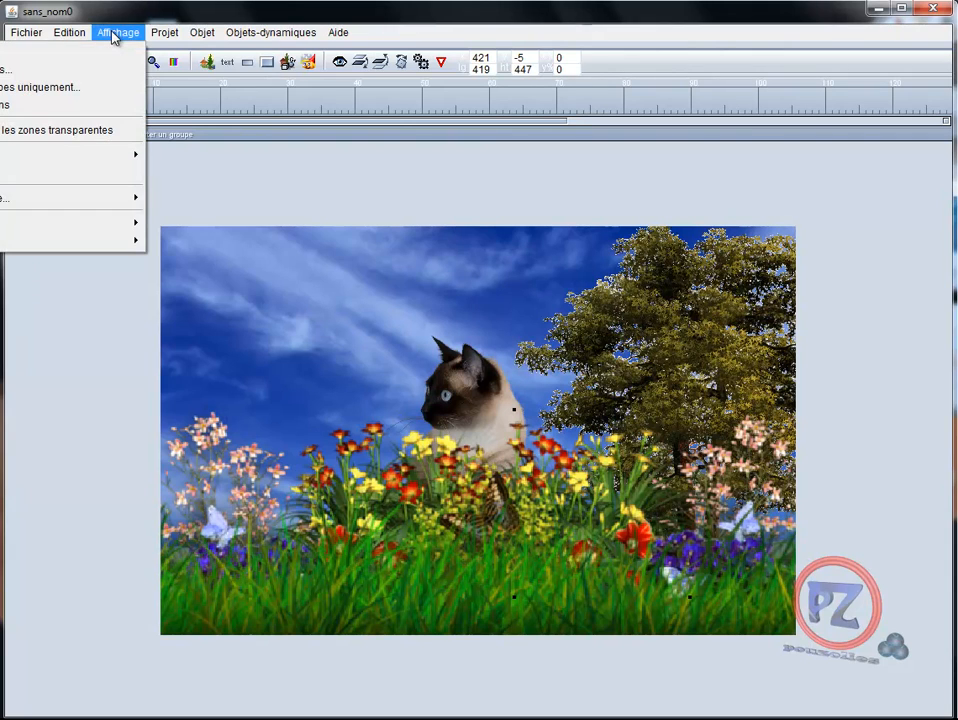
pyautogui.click(97, 72)
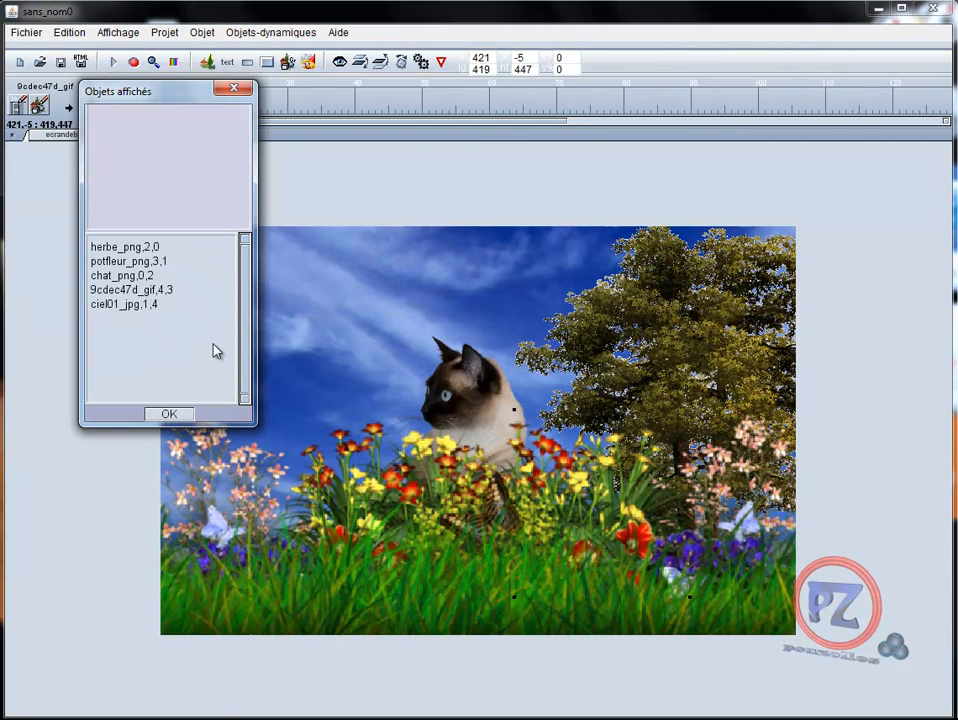
pyautogui.click(235, 90)
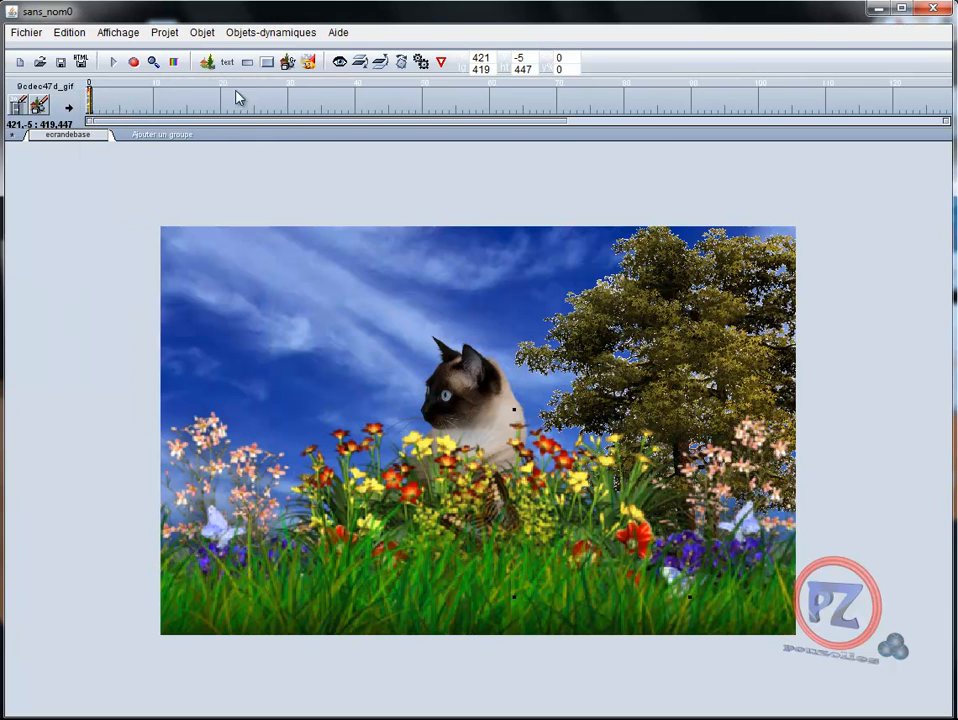
# Enlarge the cat image to about 57% and place it behind the flowers at about 182, 18.
pyautogui.click(468, 404)
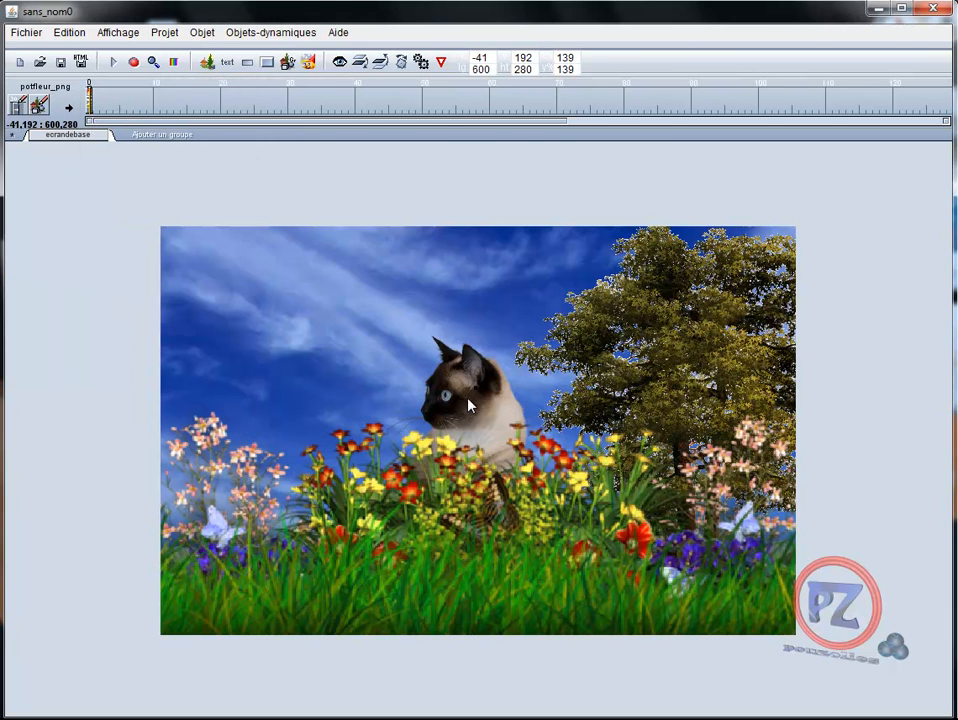
pyautogui.moveTo(455, 408)
pyautogui.mouseDown()
pyautogui.moveTo(439, 408)
pyautogui.moveTo(459, 408)
pyautogui.mouseUp()
pyautogui.click(472, 362)
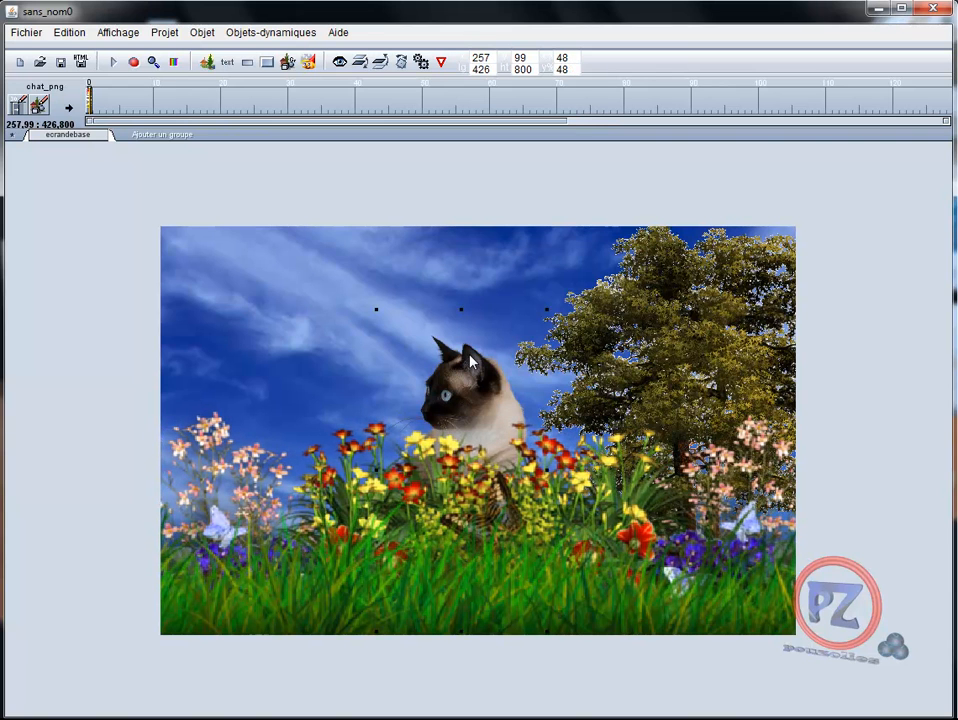
pyautogui.moveTo(470, 357); pyautogui.dragTo(326, 270)
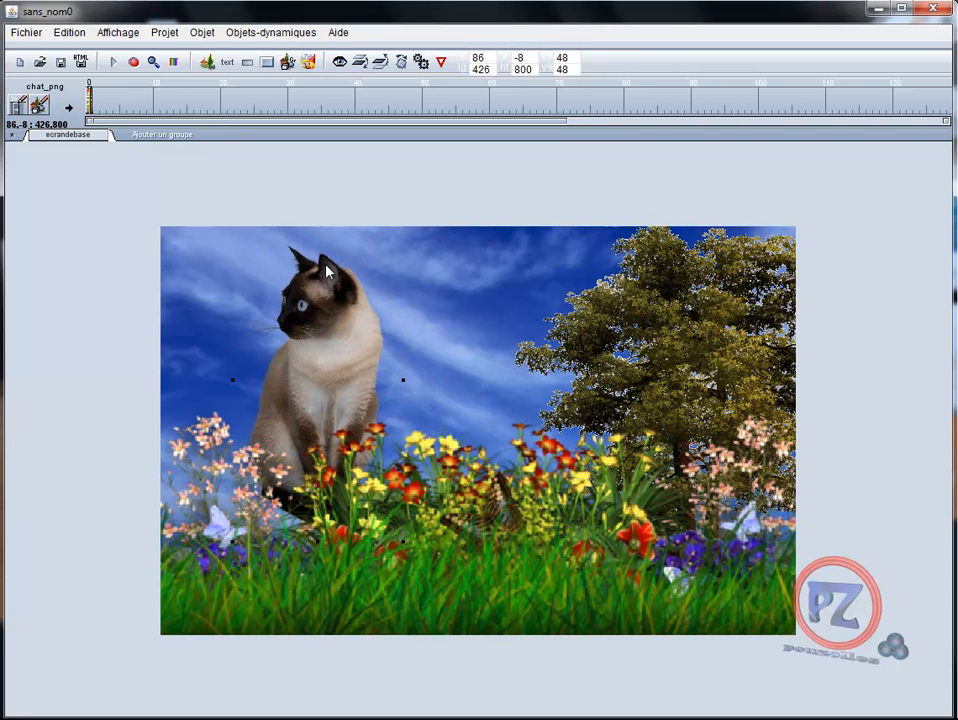
pyautogui.moveTo(405, 547); pyautogui.dragTo(443, 571)
pyautogui.moveTo(359, 390); pyautogui.dragTo(441, 413)
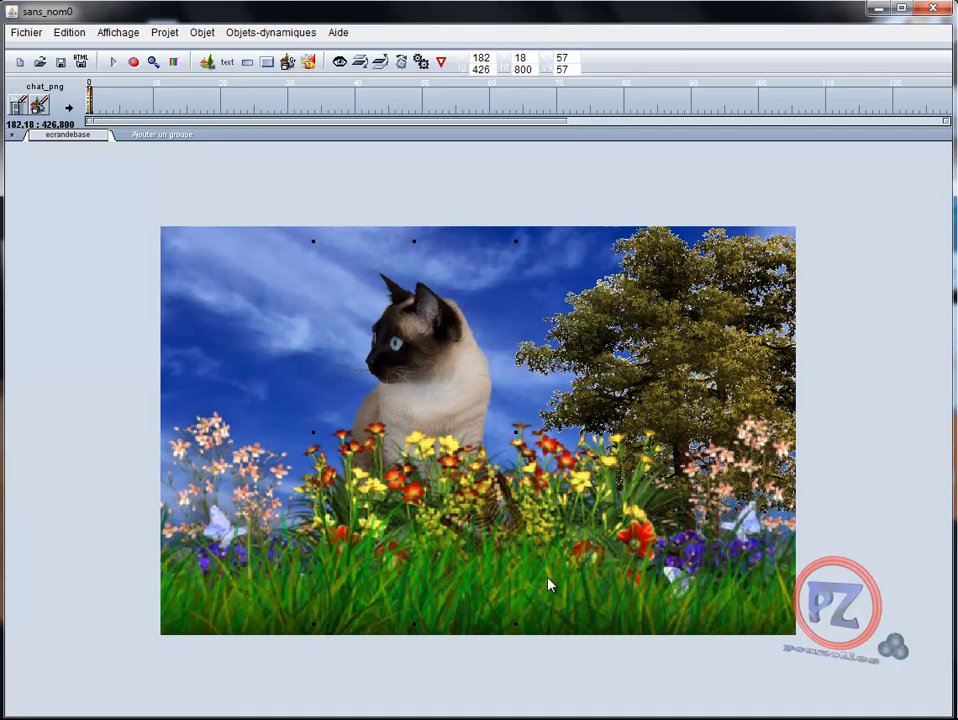
# Shift the flower image in front of the grass, then behind the cat, and return it to the layer between them.
pyautogui.click(503, 470)
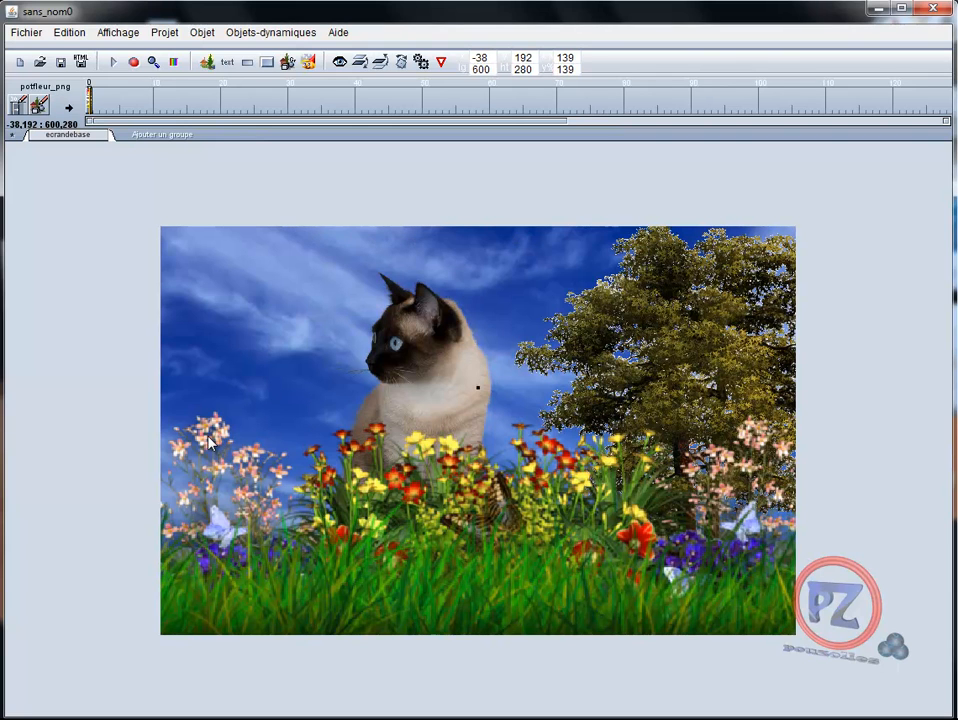
pyautogui.click(383, 67)
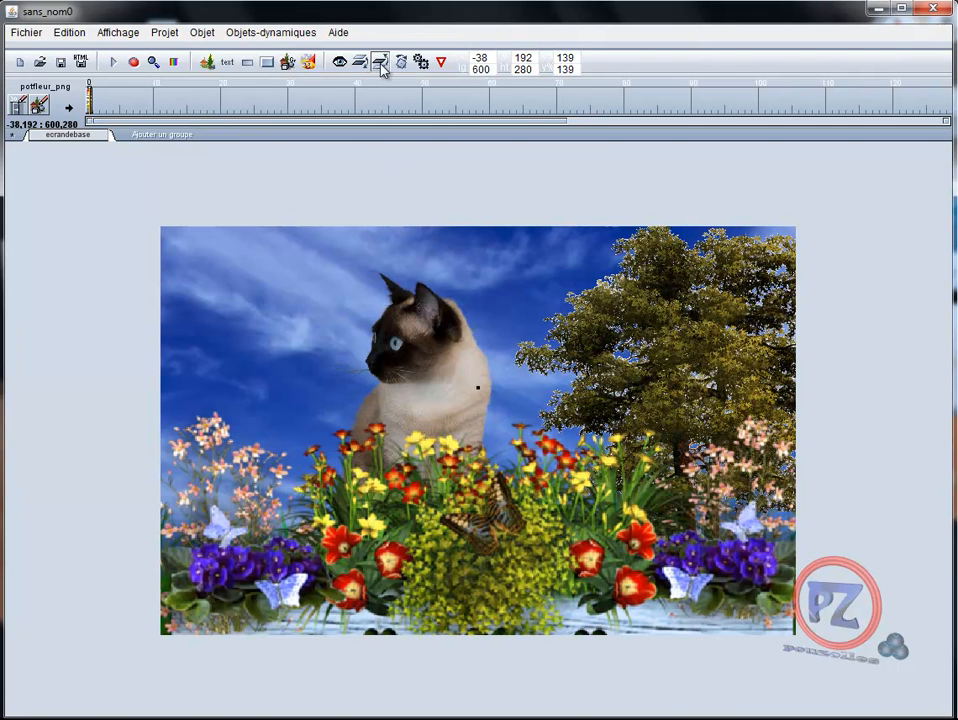
pyautogui.click(360, 66)
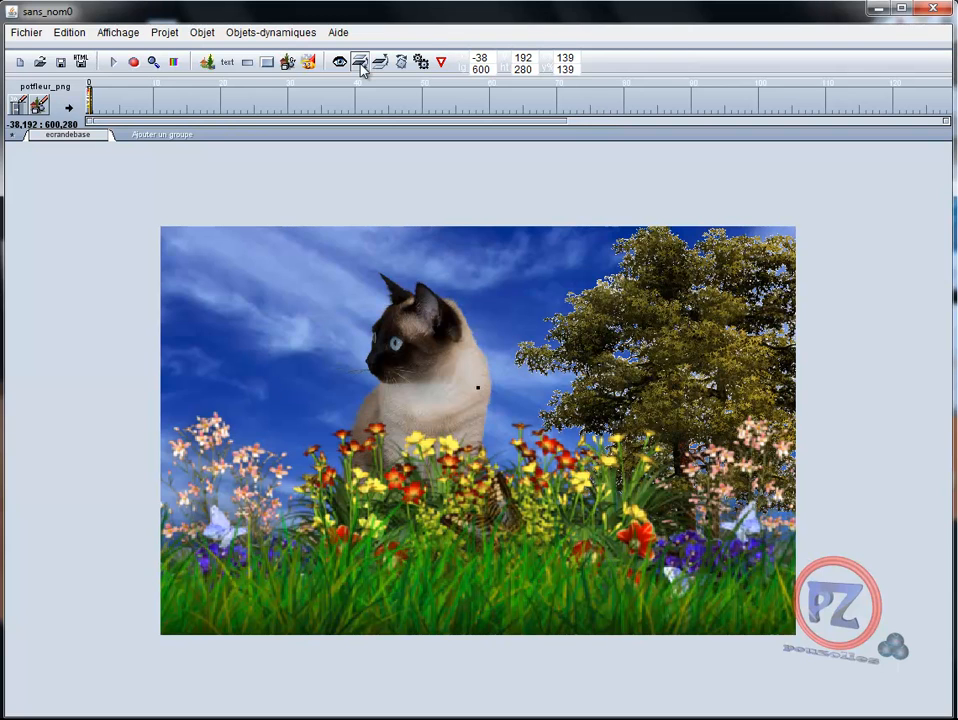
pyautogui.click(361, 66)
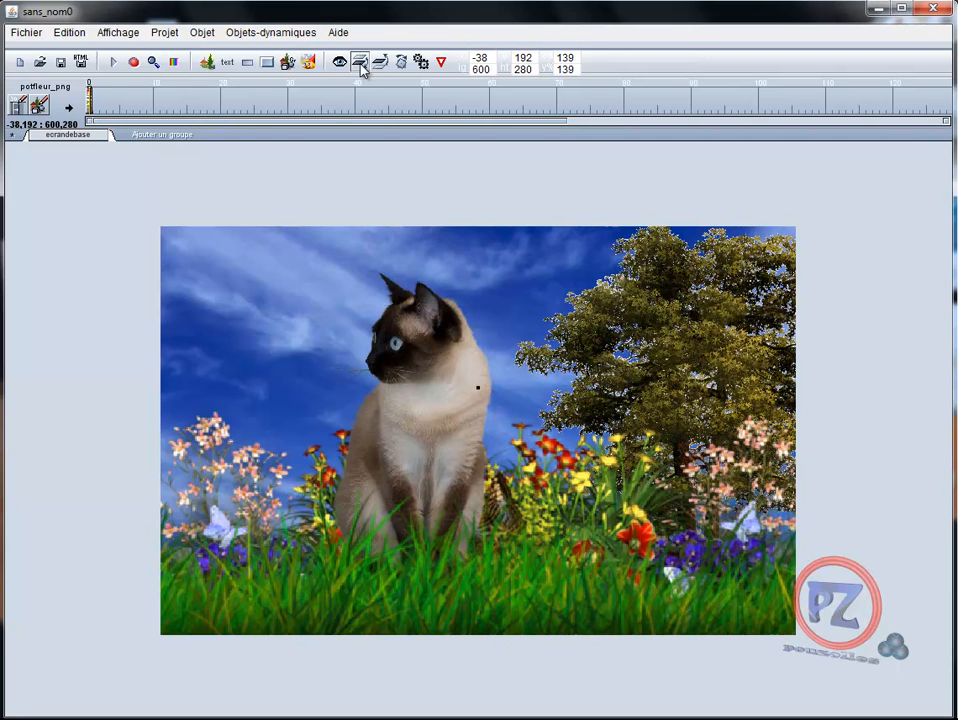
pyautogui.click(380, 63)
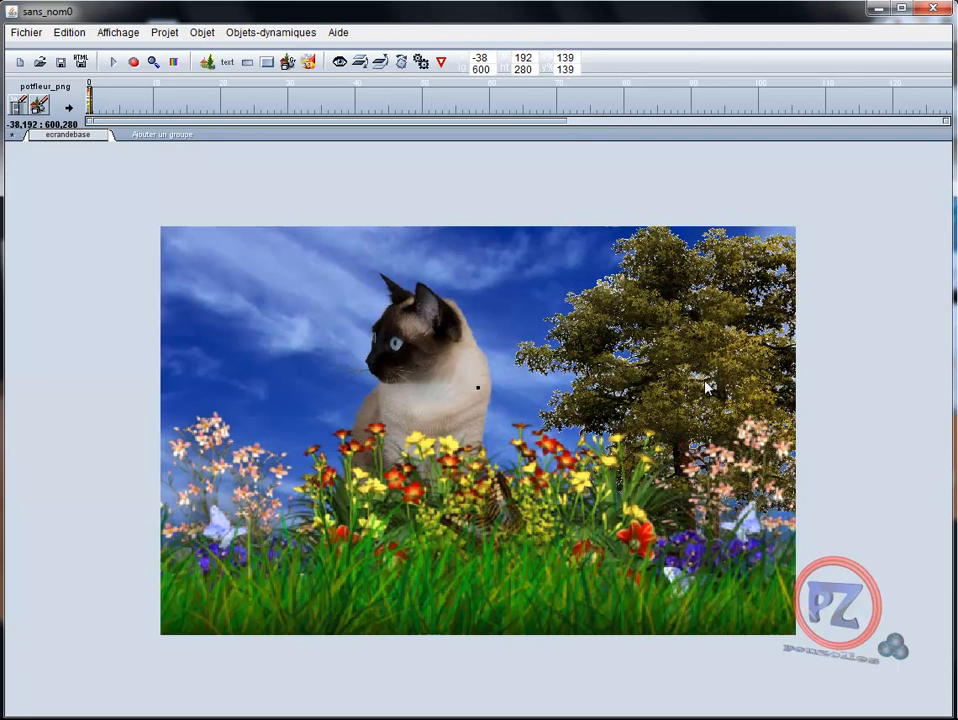